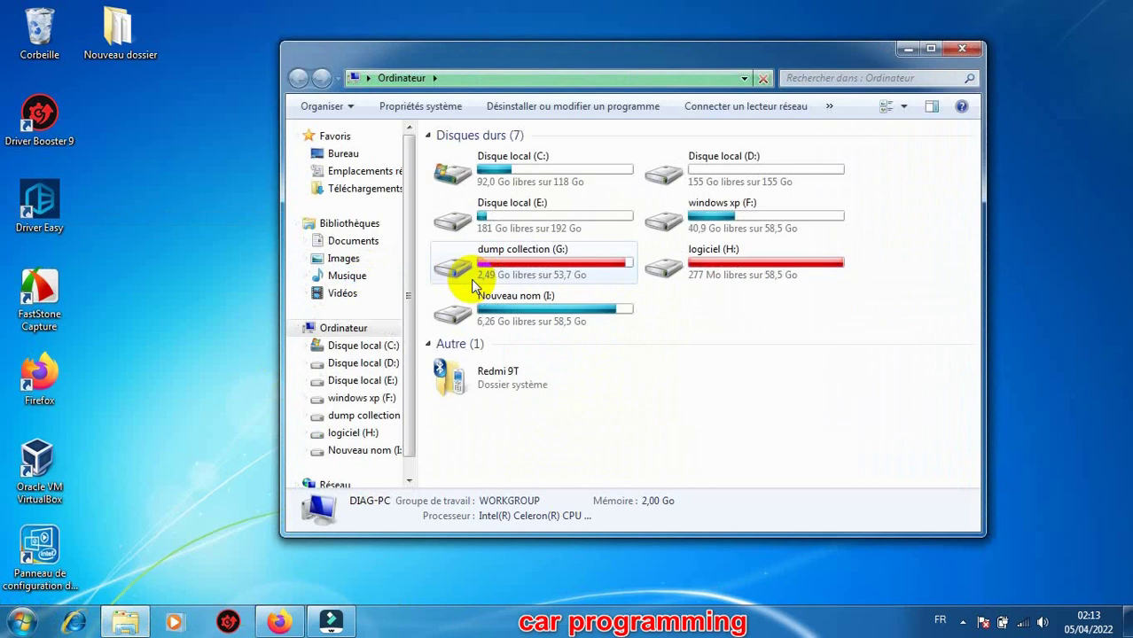
Copy the Autodada 3.38 Fr archive from the logiciel (H:) drive to the desktop and close the drive window
left_click(713, 257)
double_click(712, 252)
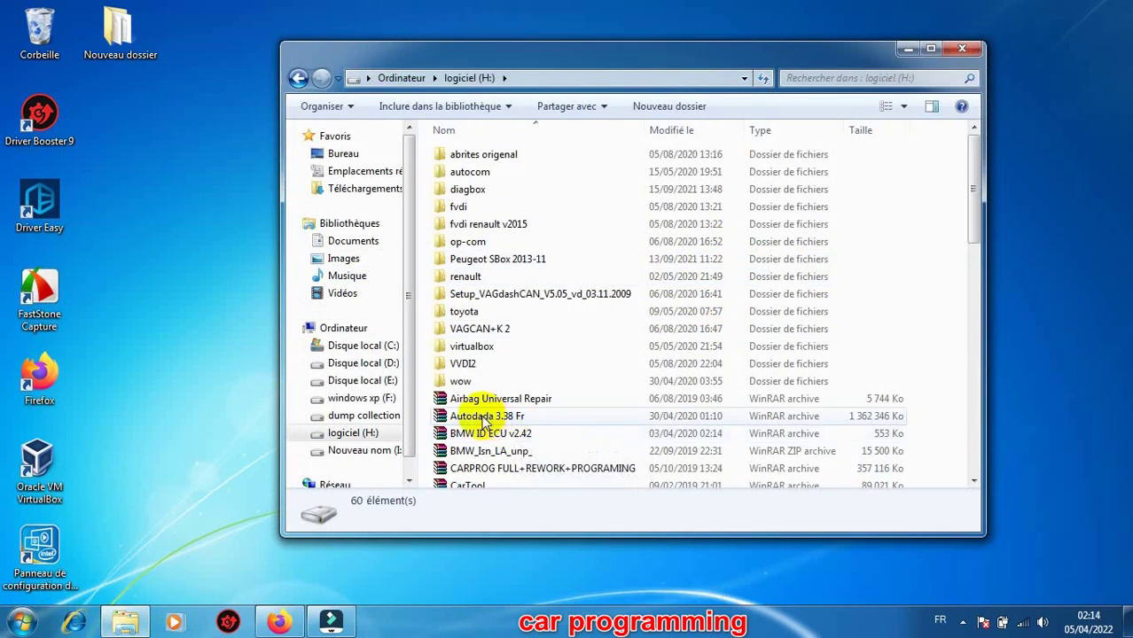
left_click_drag(485, 420, 175, 393)
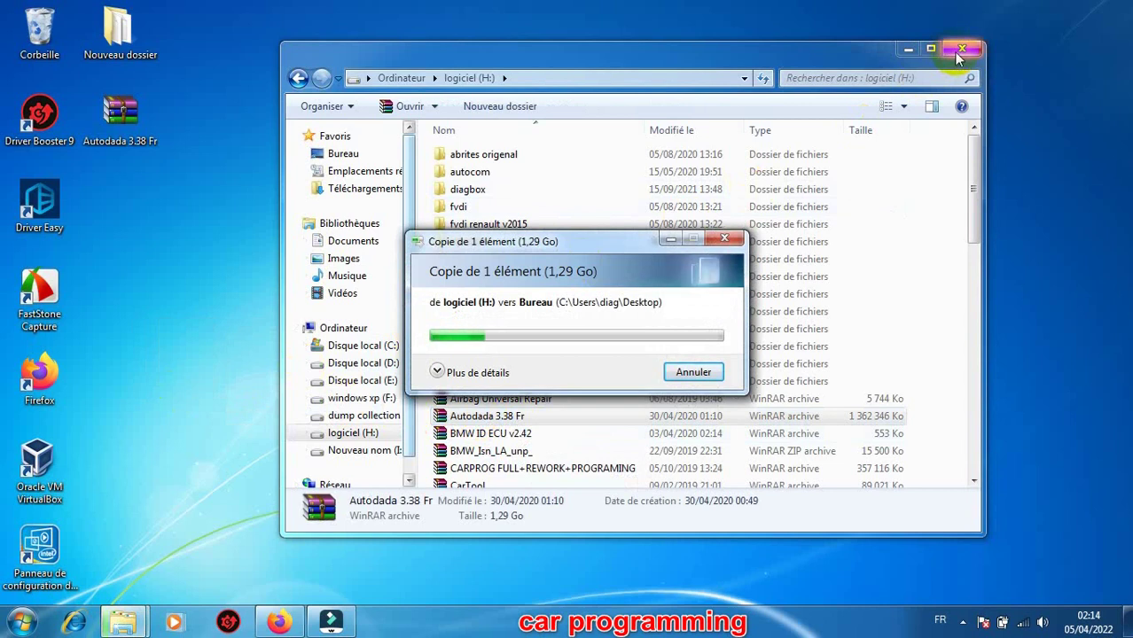
left_click(961, 50)
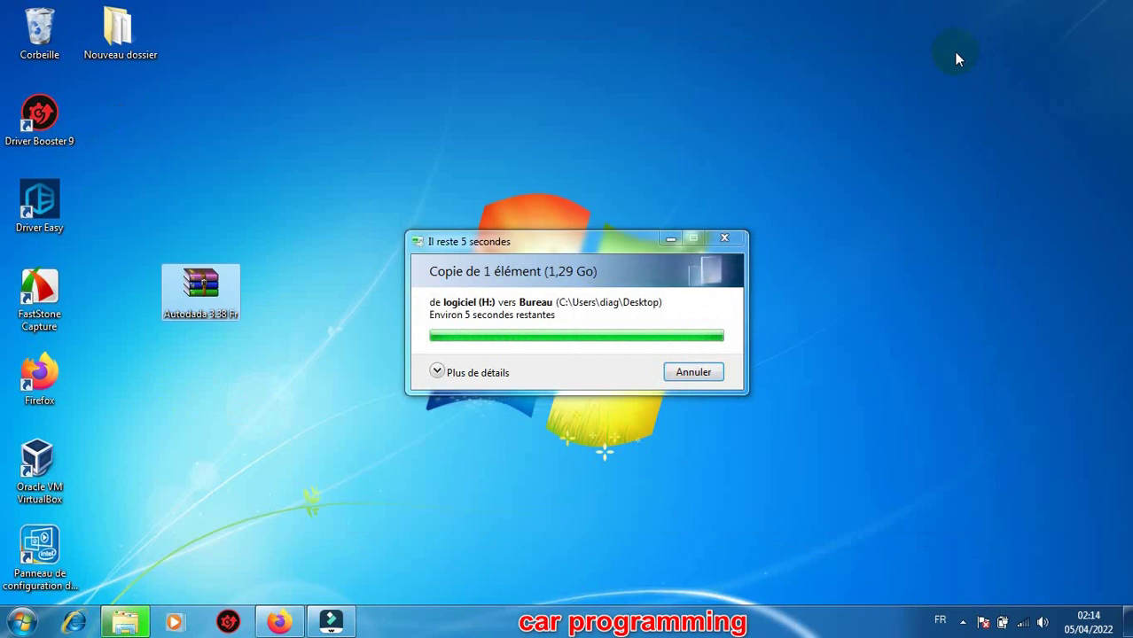
Extract the Autodada 3.38 Fr archive into its own folder on the desktop and open that folder
right_click(210, 285)
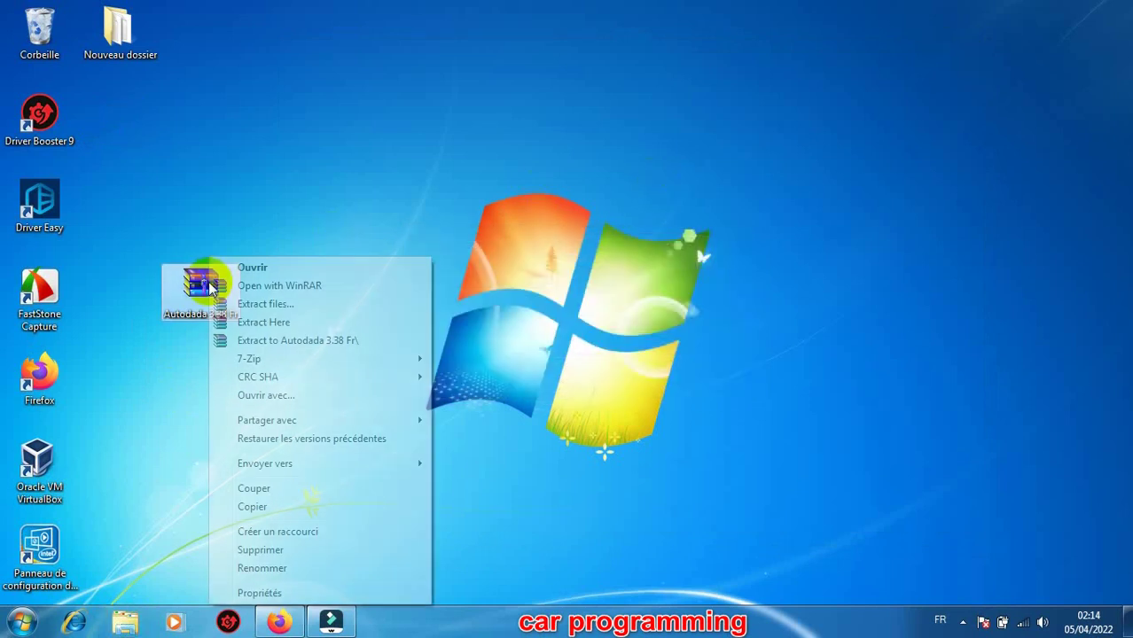
left_click(248, 341)
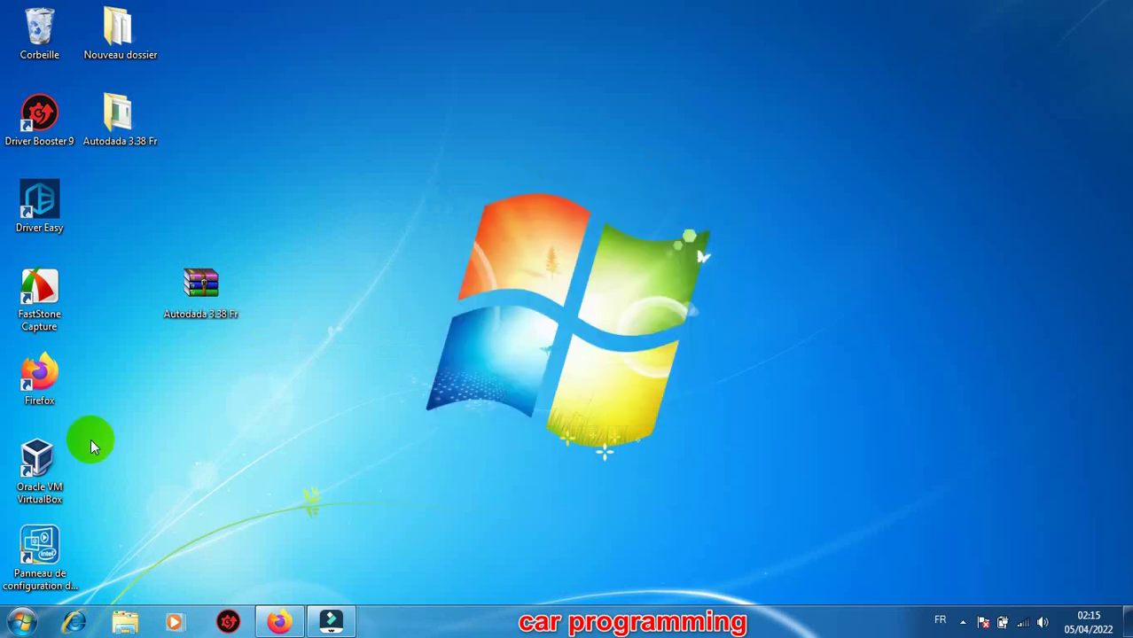
double_click(130, 140)
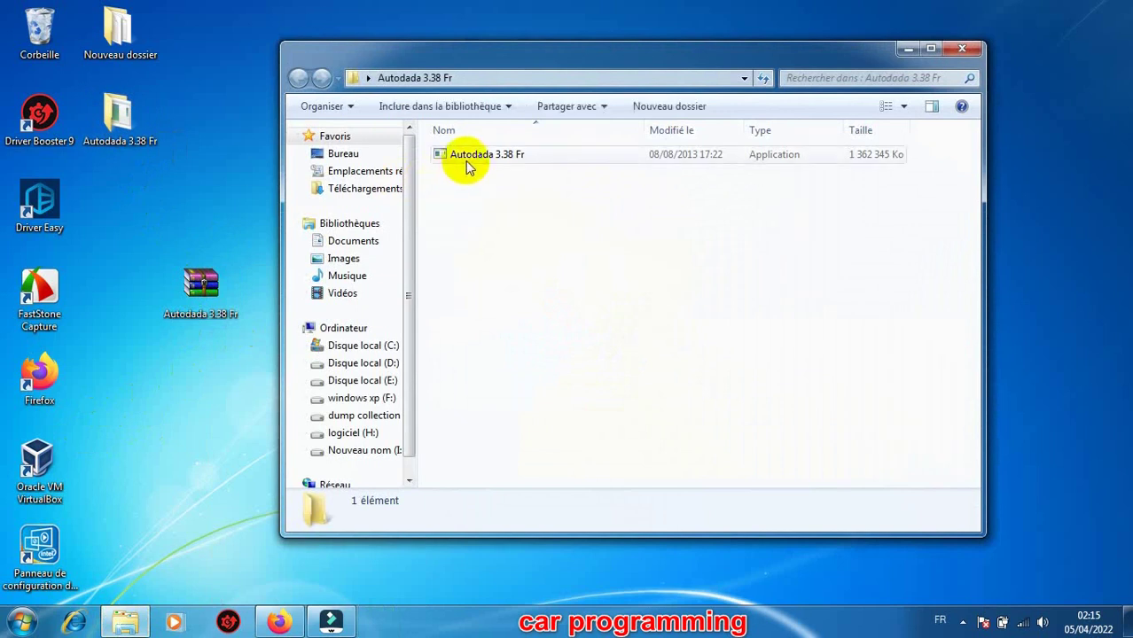
Run the Autodada 3.38 Fr installer, complete the AutoData installation wizard and close the folder window
left_click(469, 169)
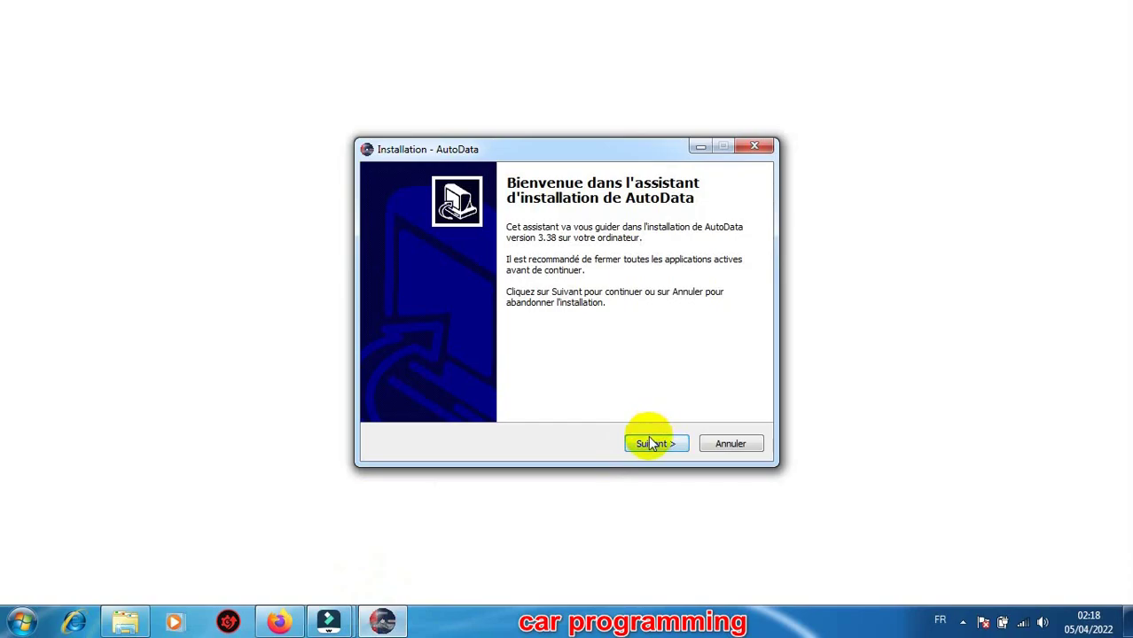
left_click(650, 443)
left_click(650, 441)
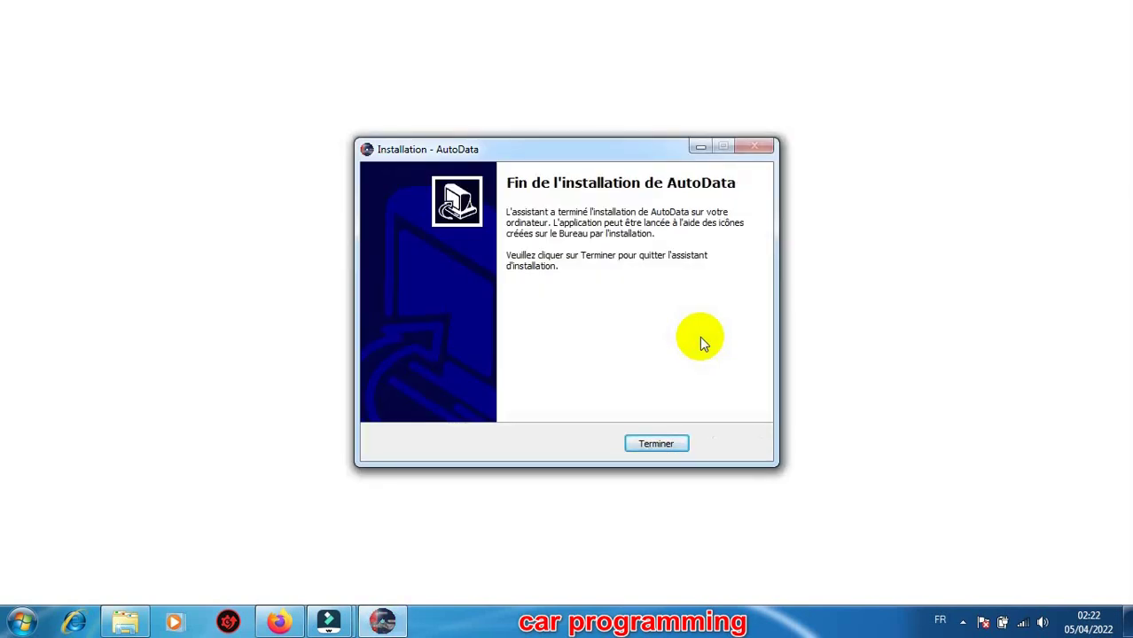
left_click(657, 441)
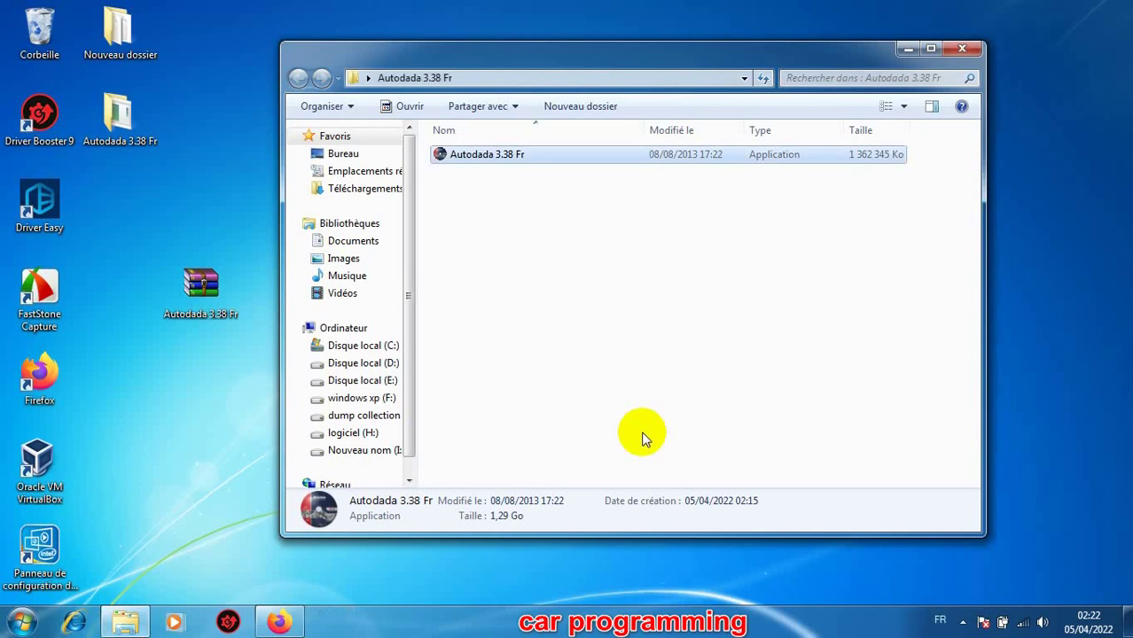
left_click(963, 51)
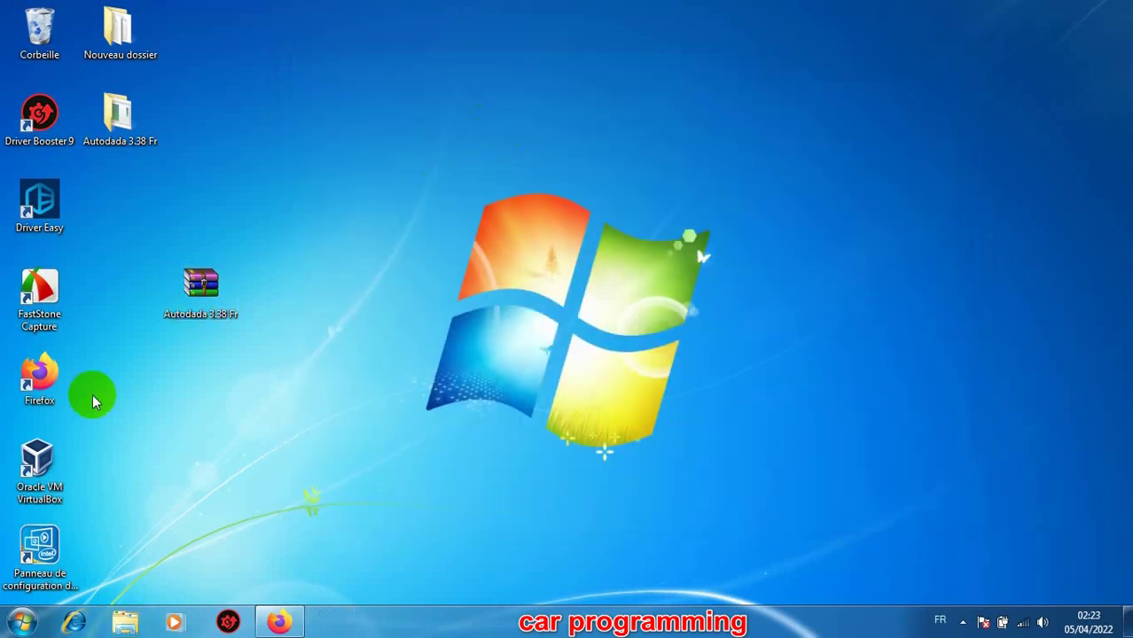
Create a desktop shortcut for the AutoData program from its Start menu entry
left_click(14, 626)
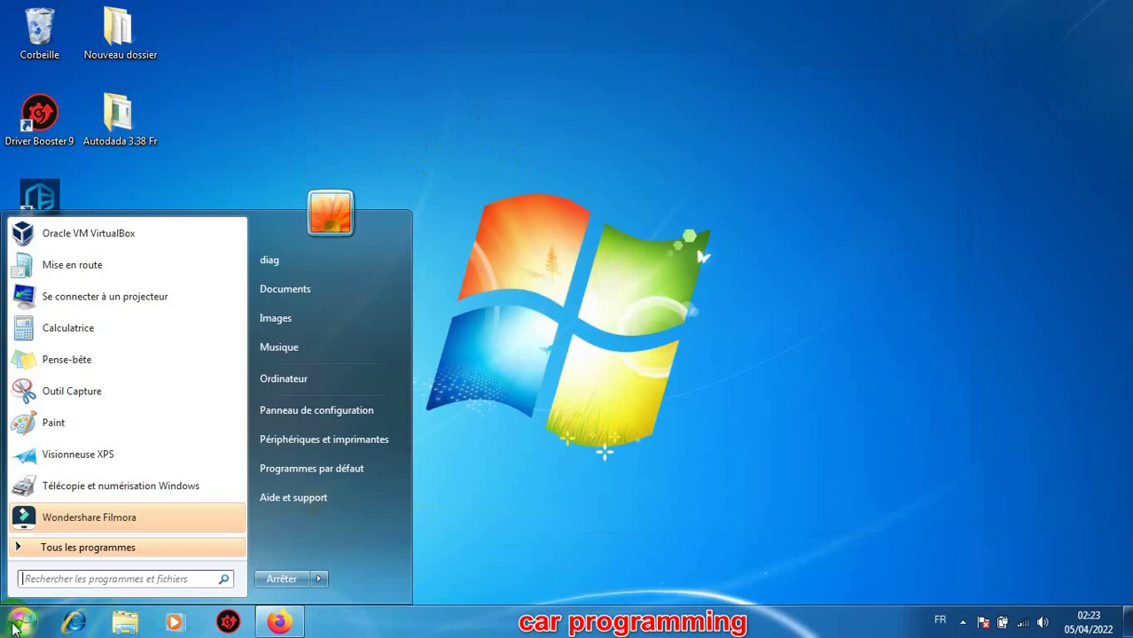
left_click(68, 547)
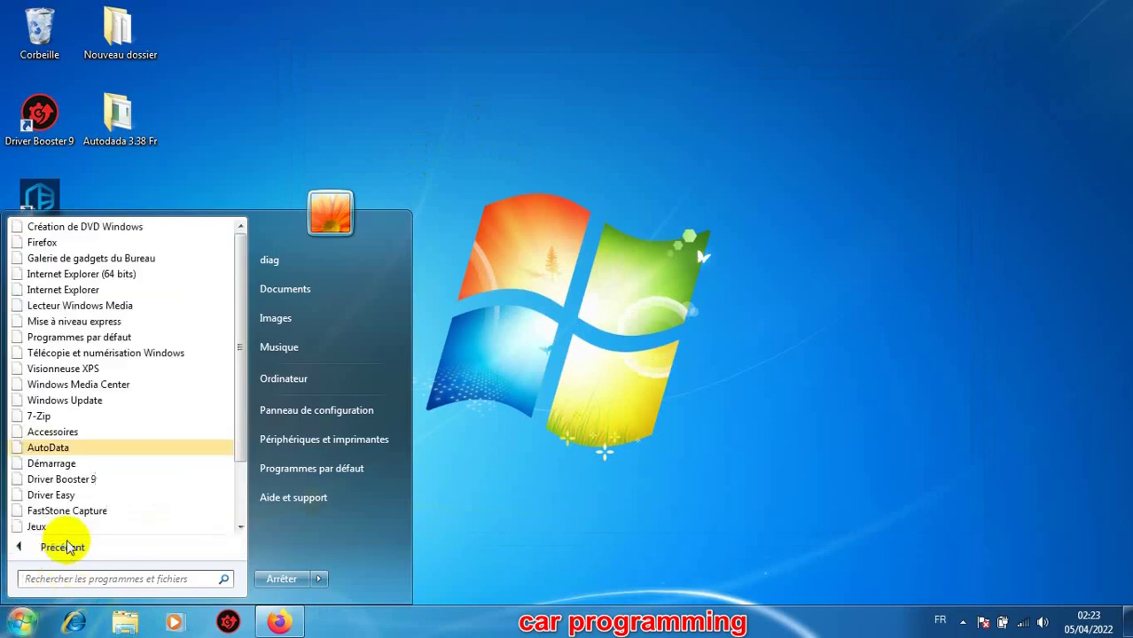
left_click(55, 449)
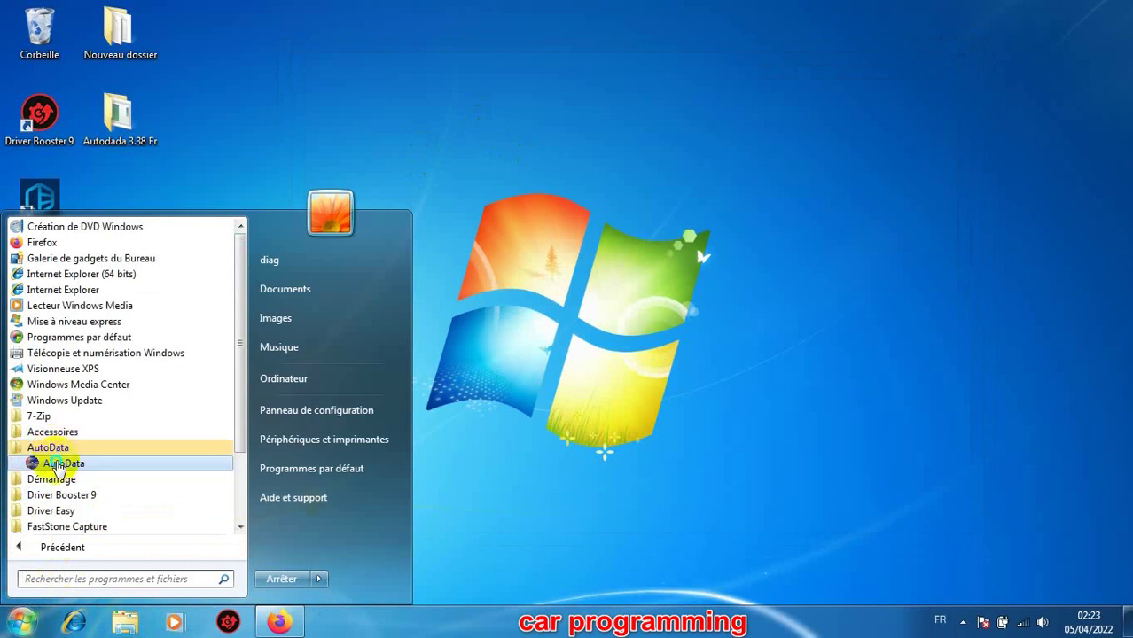
left_click(57, 464)
right_click(55, 463)
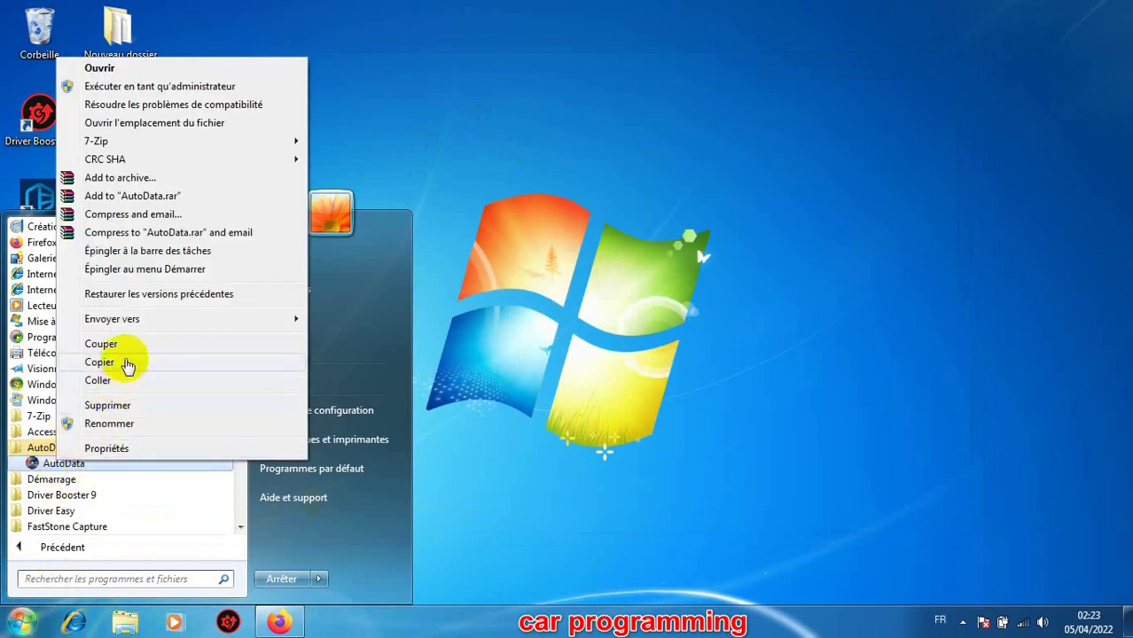
mouse_move(149, 326)
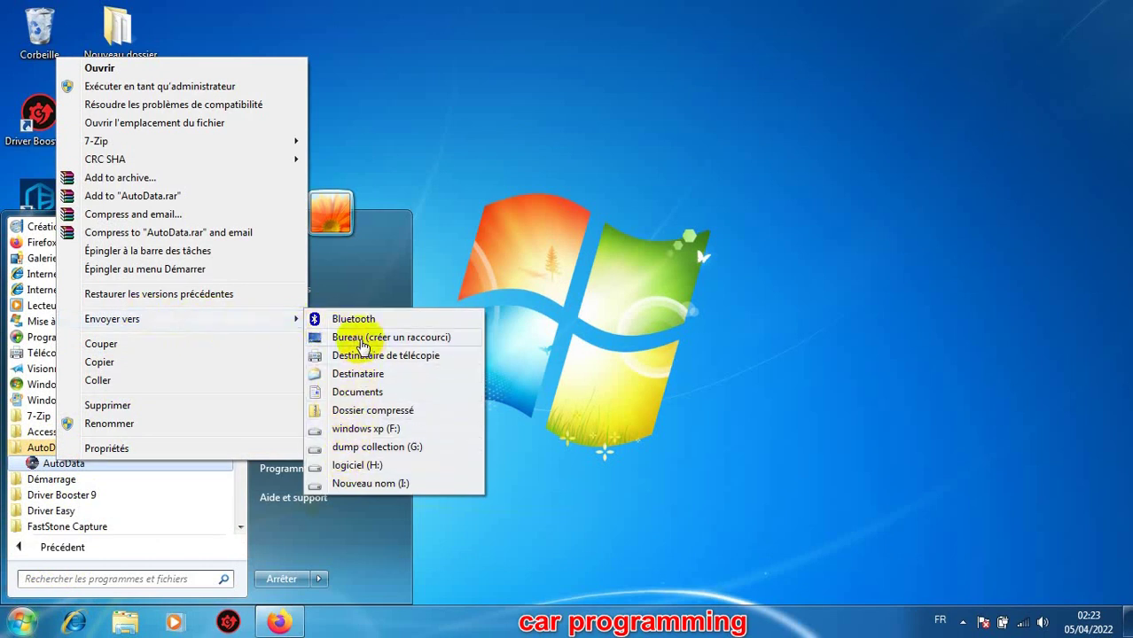
left_click(363, 341)
left_click(271, 169)
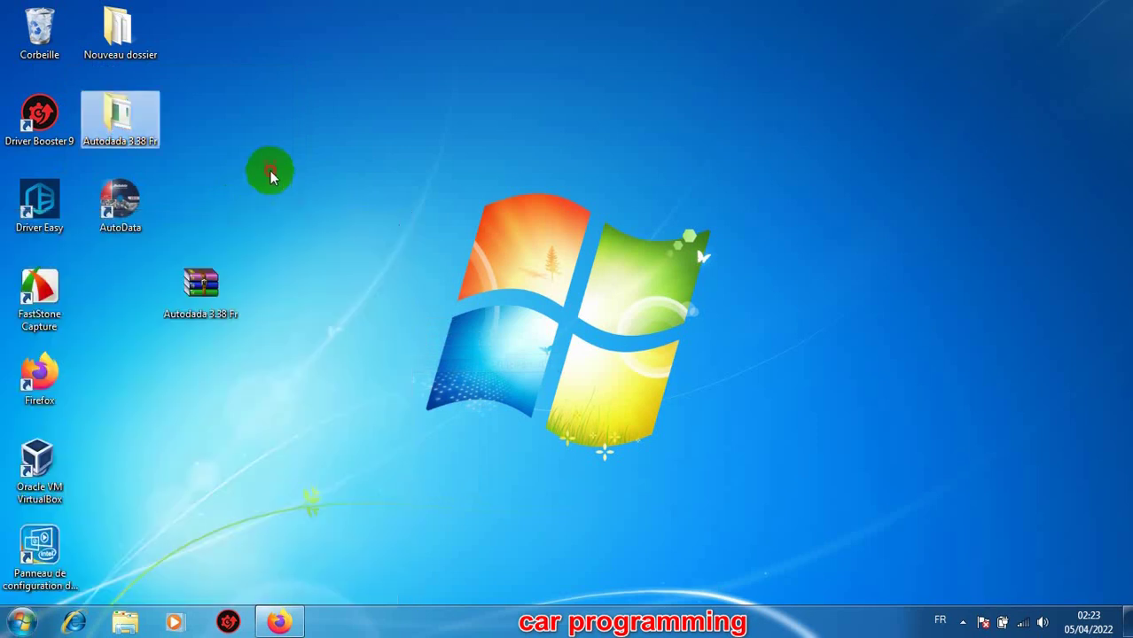
Try to launch AutoData from its desktop shortcut without elevated rights
double_click(129, 211)
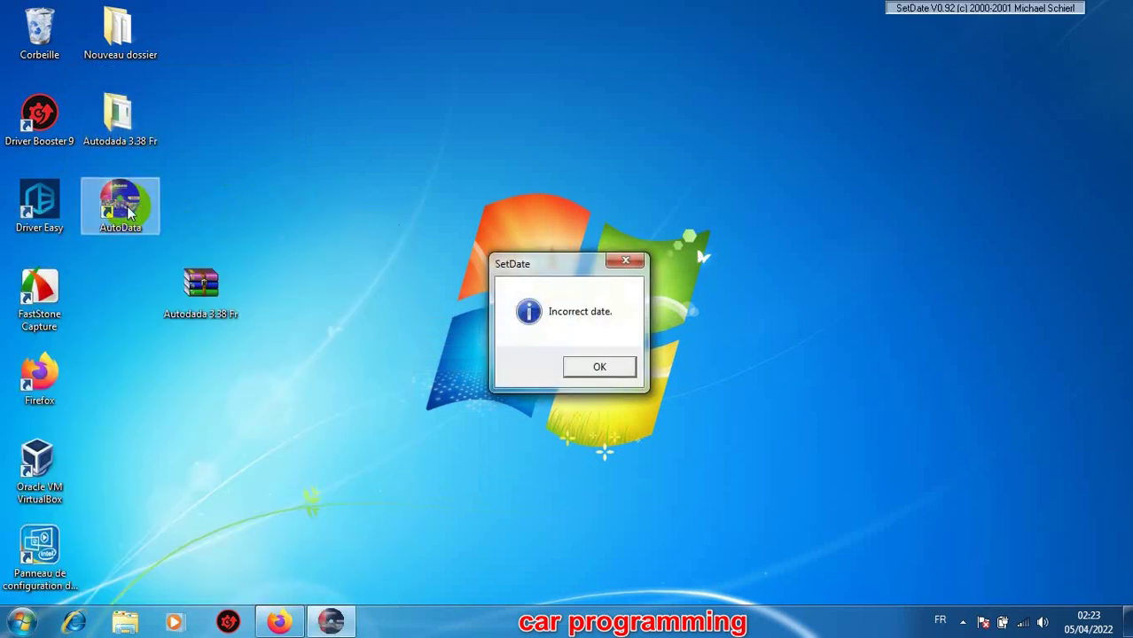
left_click(580, 367)
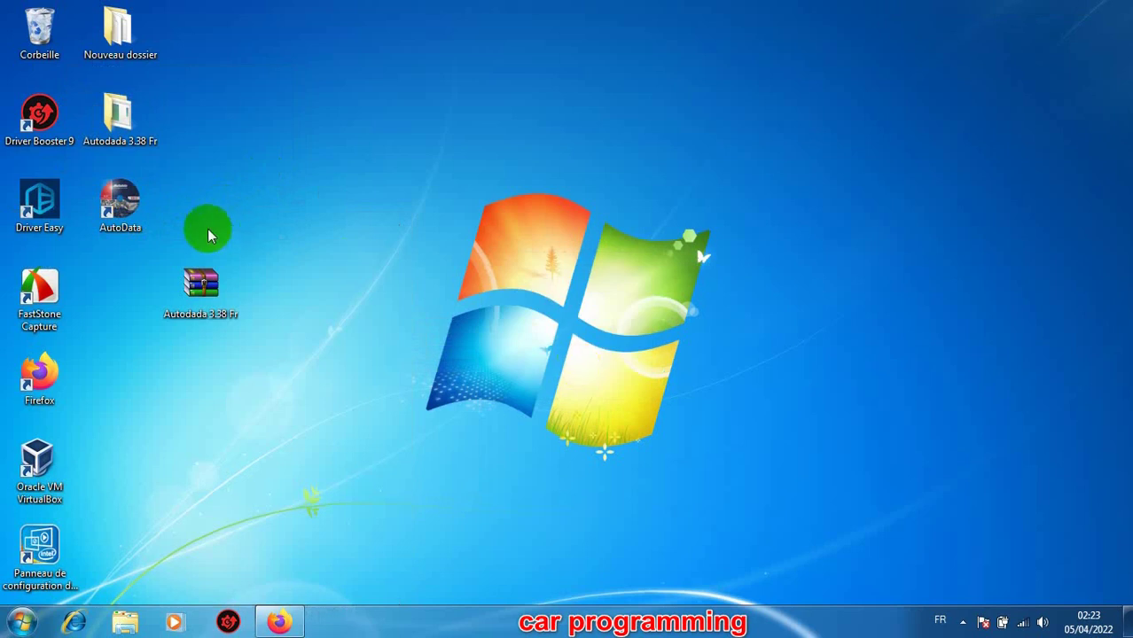
double_click(124, 206)
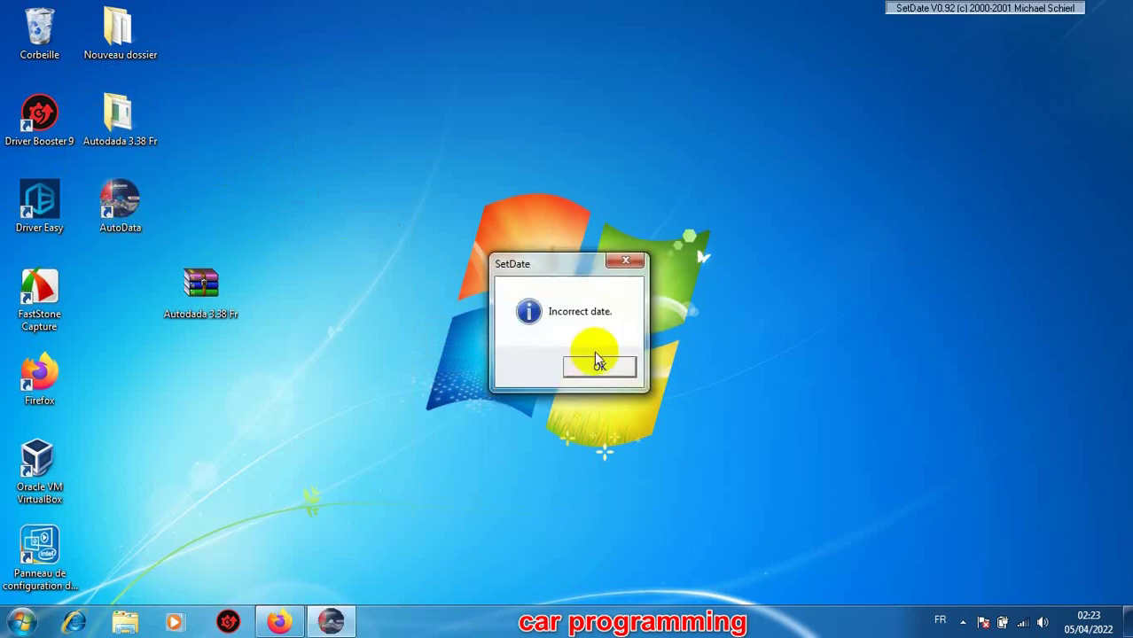
left_click(593, 364)
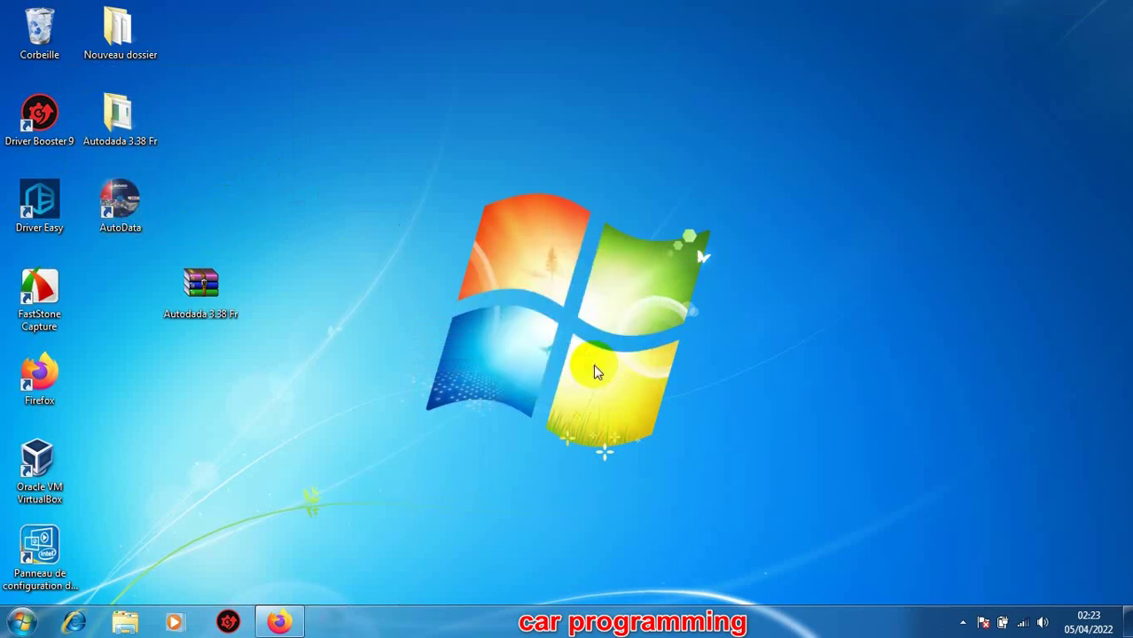
Launch AutoData as administrator and postpone viewing the new features
right_click(126, 191)
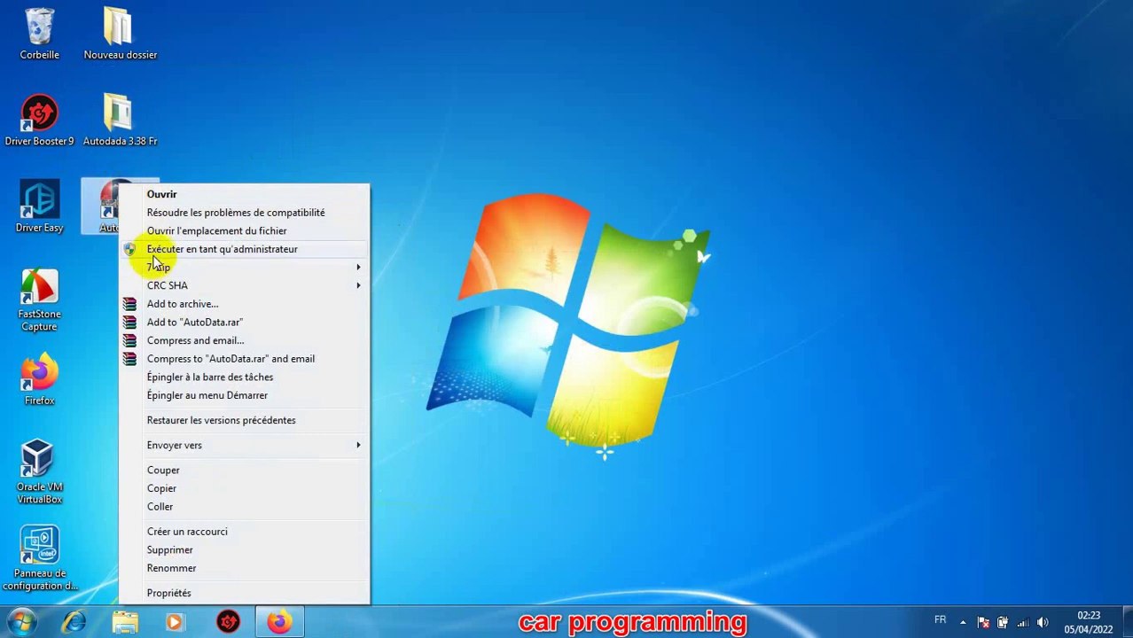
left_click(153, 251)
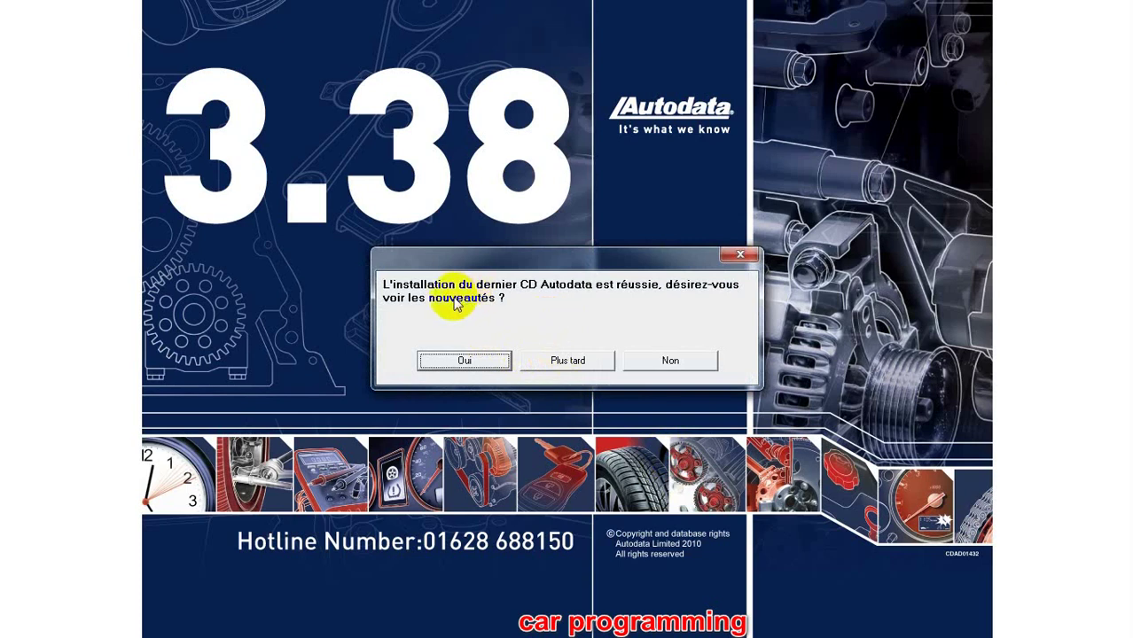
left_click(543, 361)
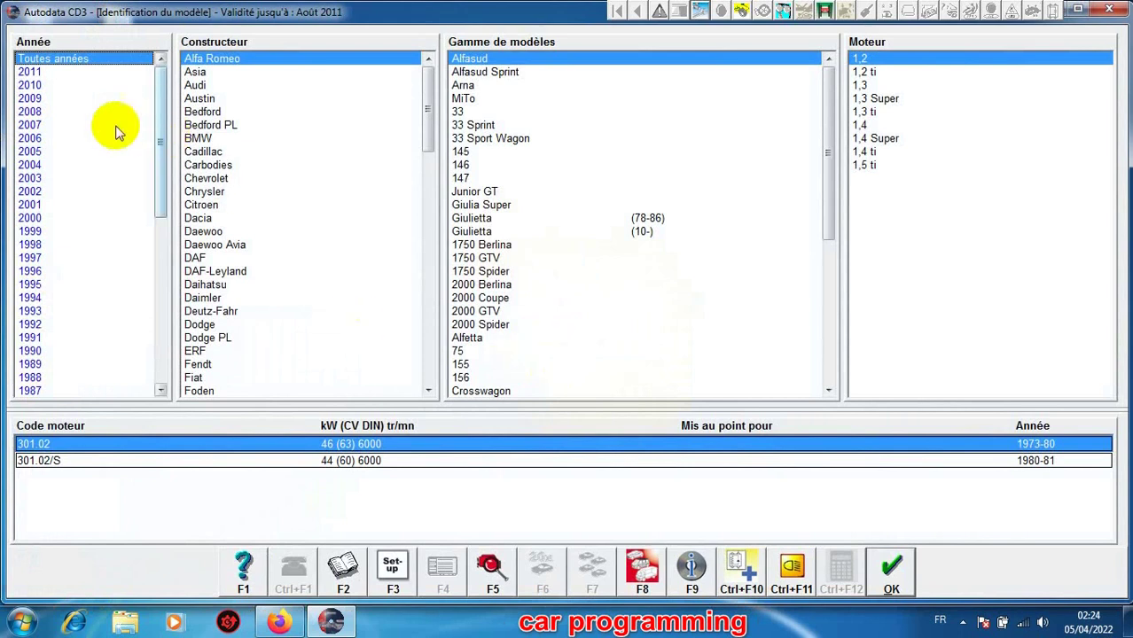
Identify the vehicle as a 2008 Audi A3 (03-) with the 1,9D TDI PD engine and open its data types
left_click(54, 112)
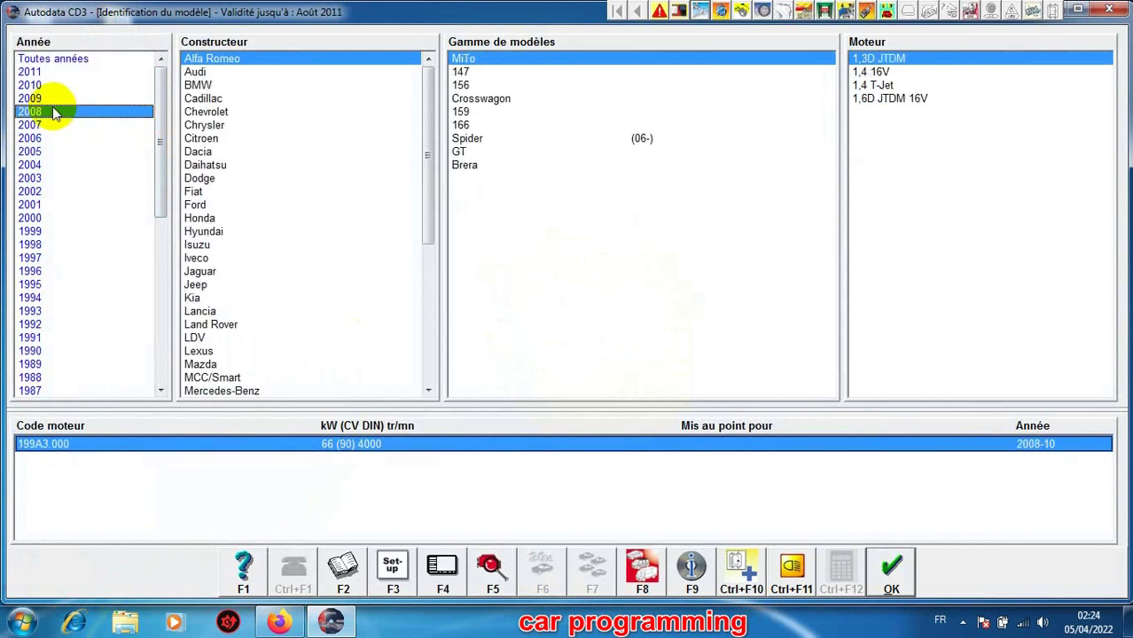
left_click(191, 76)
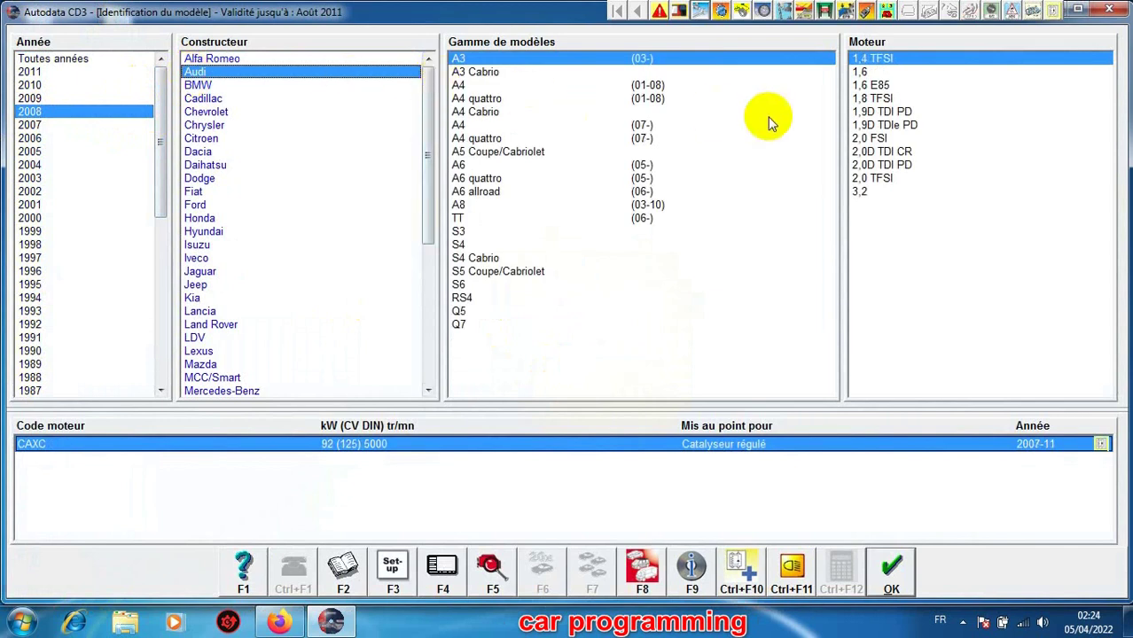
left_click(865, 113)
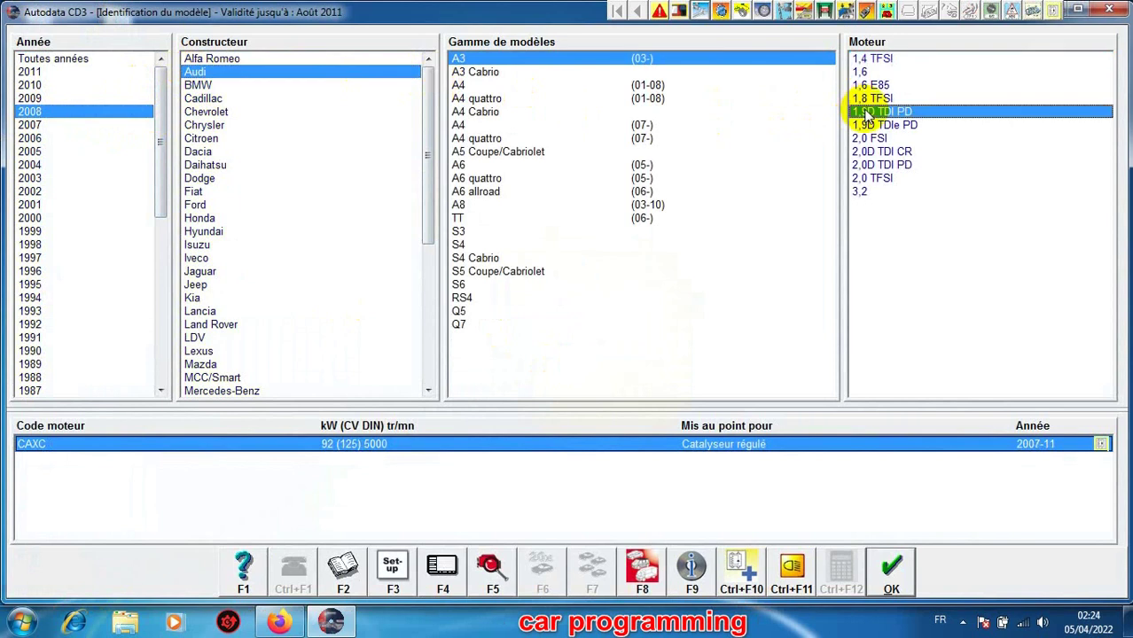
left_click(892, 572)
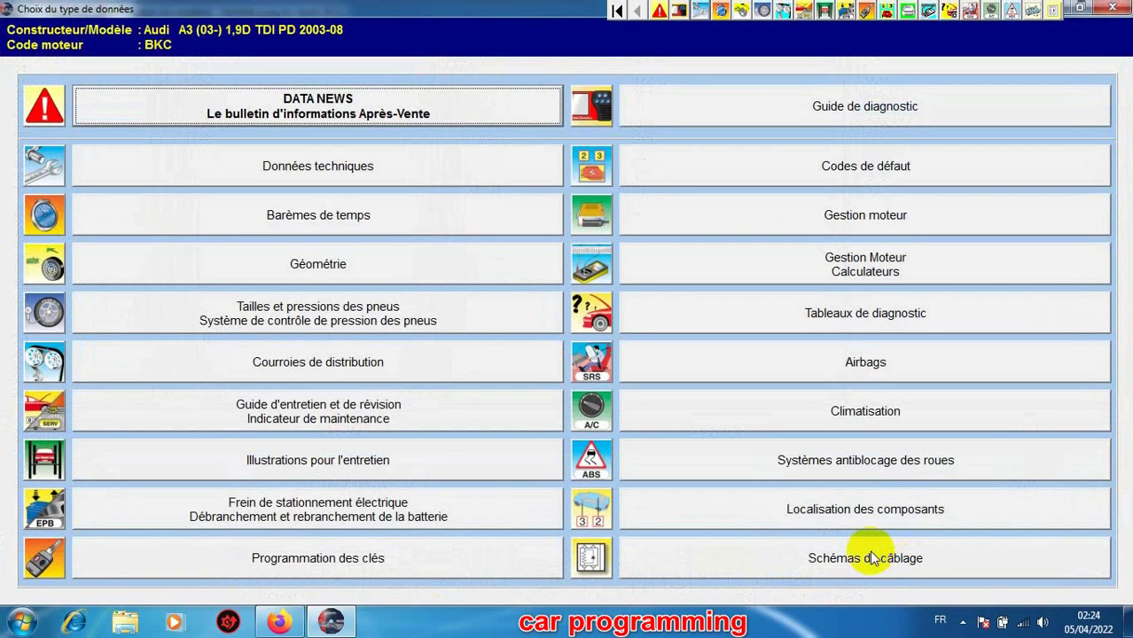
Open the engine management wiring diagrams (Schémas de câblage, Gestion moteur) for the Audi A3
left_click(871, 557)
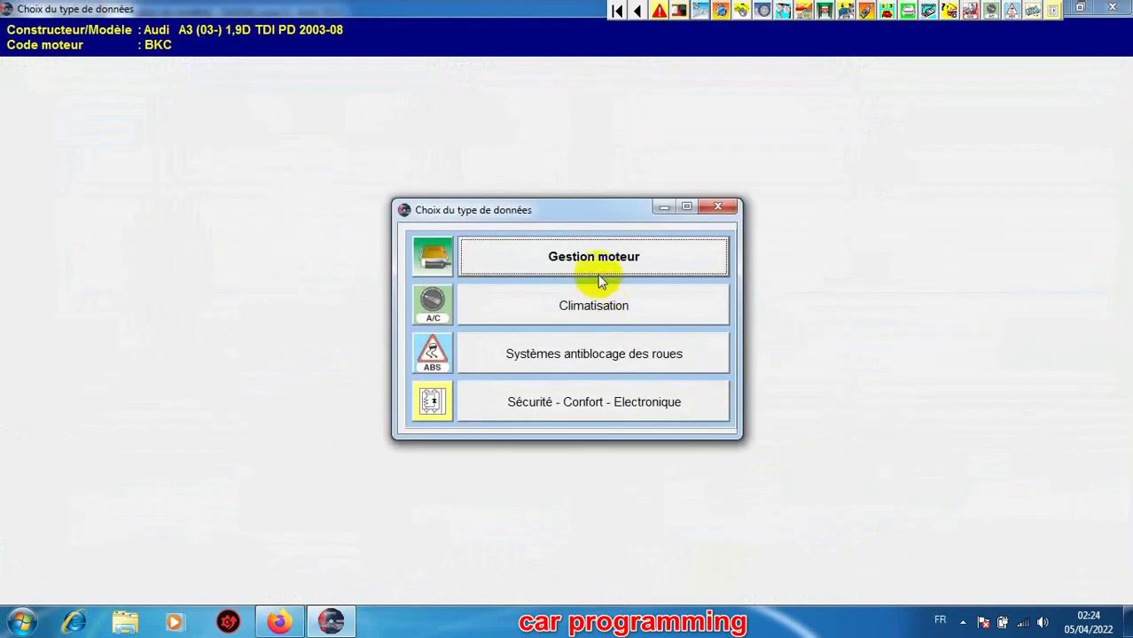
left_click(592, 263)
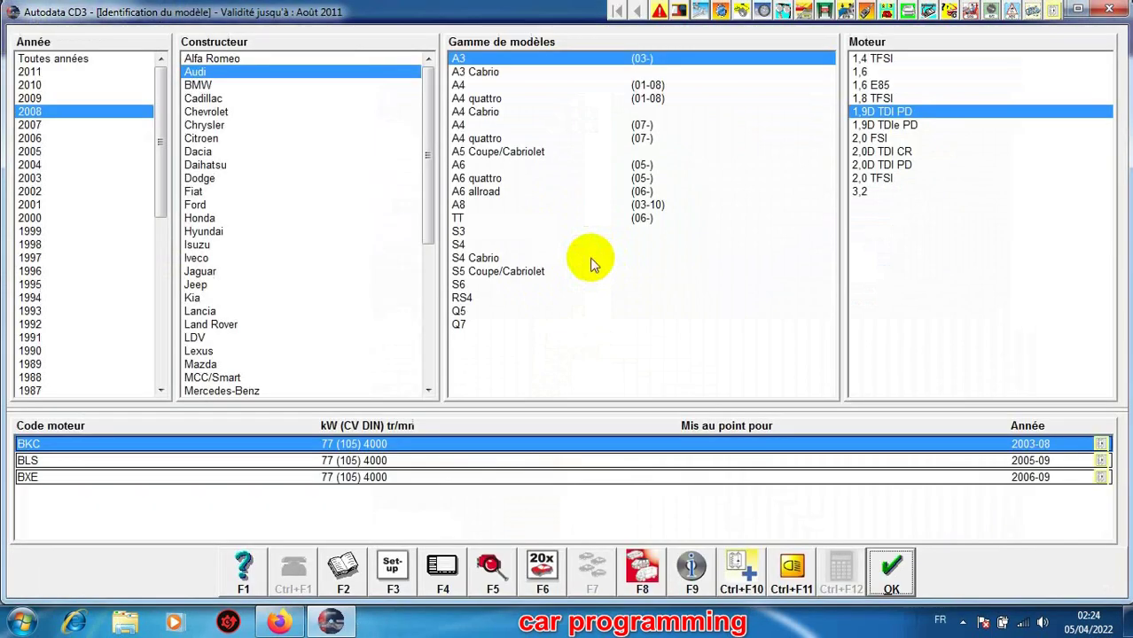
Open the fuse box and relay plate layouts under component locations for the selected Audi A3
left_click(883, 571)
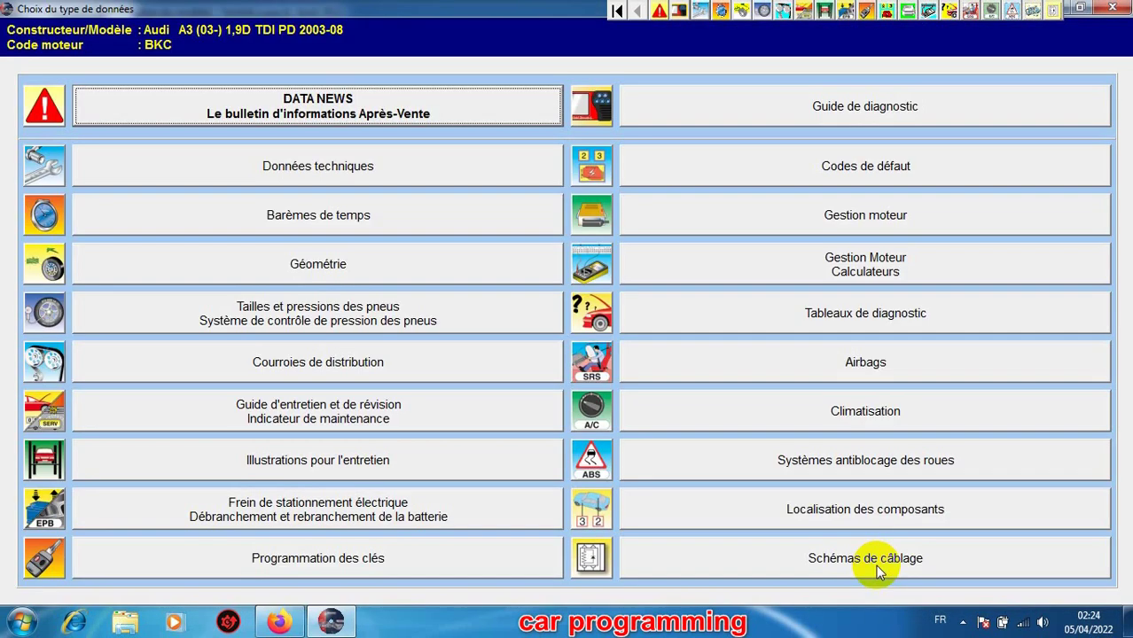
left_click(830, 508)
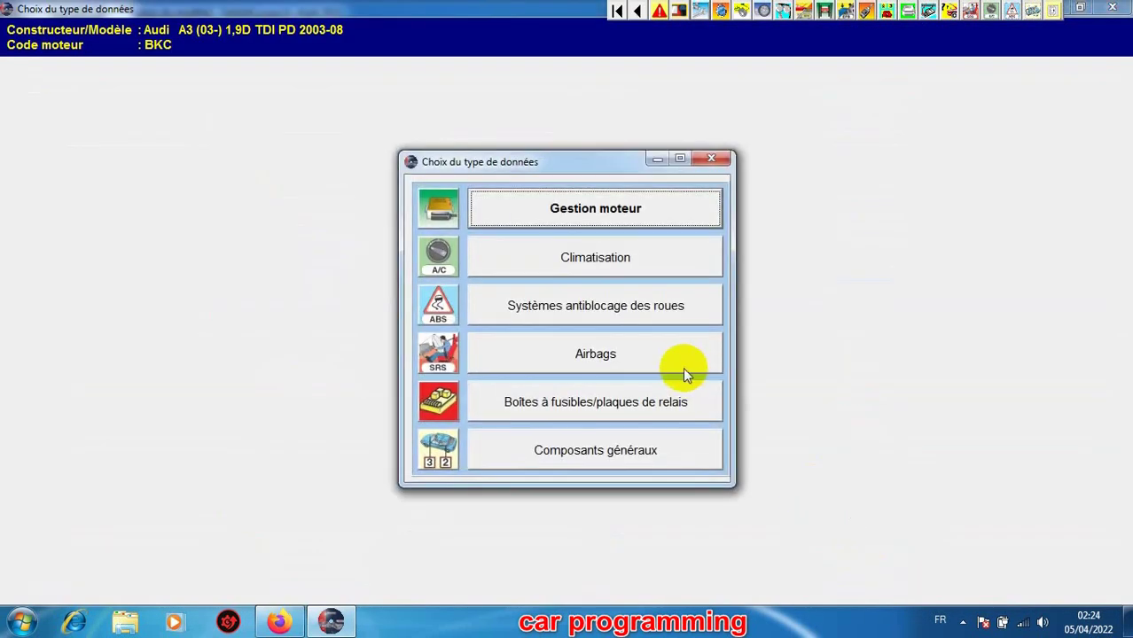
left_click(637, 401)
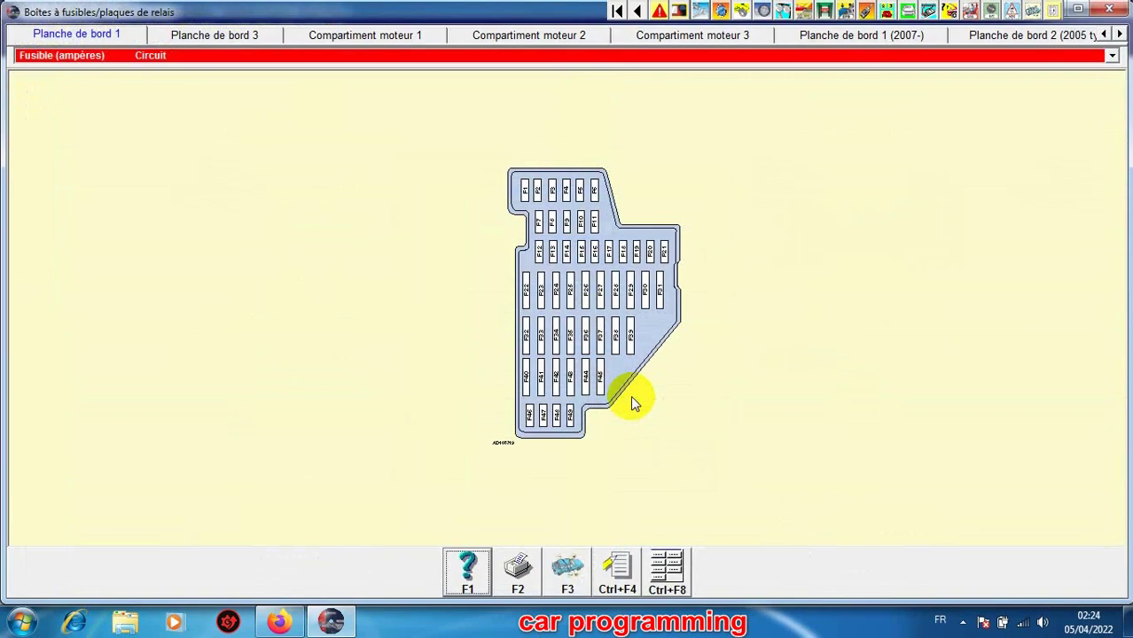
View the Planche de bord 3, Compartiment moteur 2 and Compartiment moteur 3 layouts, and return to the model identification
left_click(241, 35)
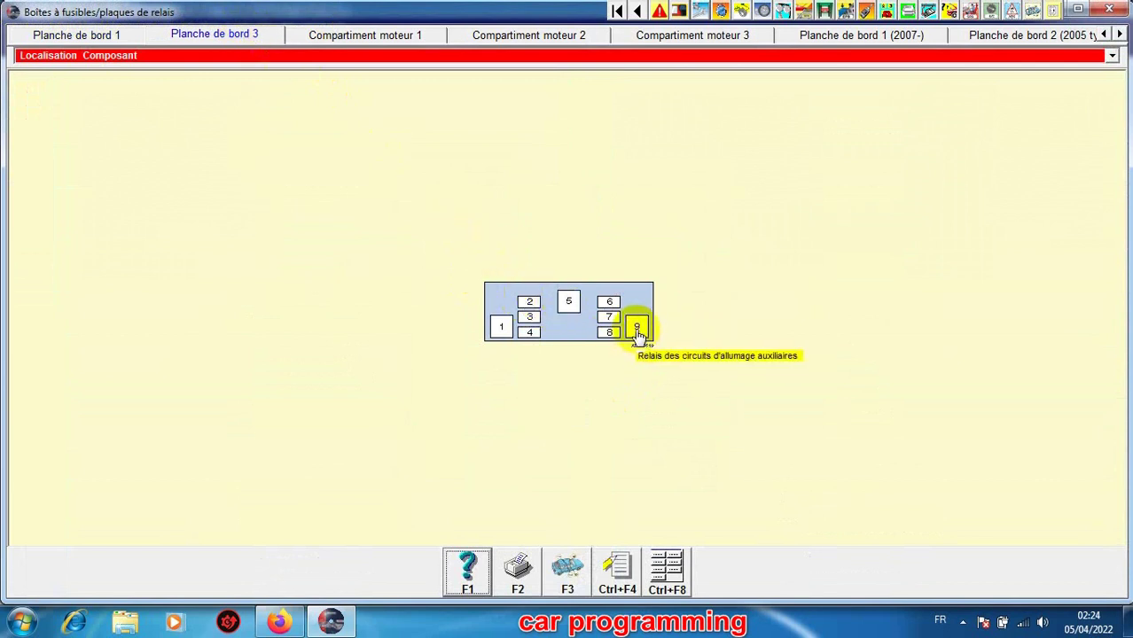
left_click(475, 35)
left_click(642, 37)
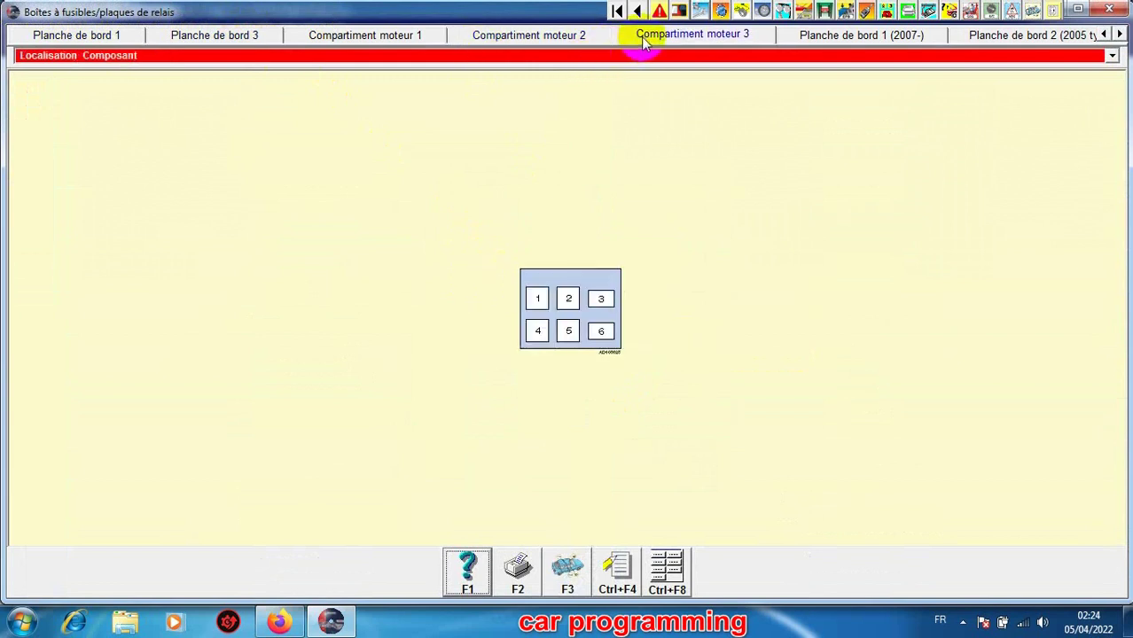
left_click(618, 10)
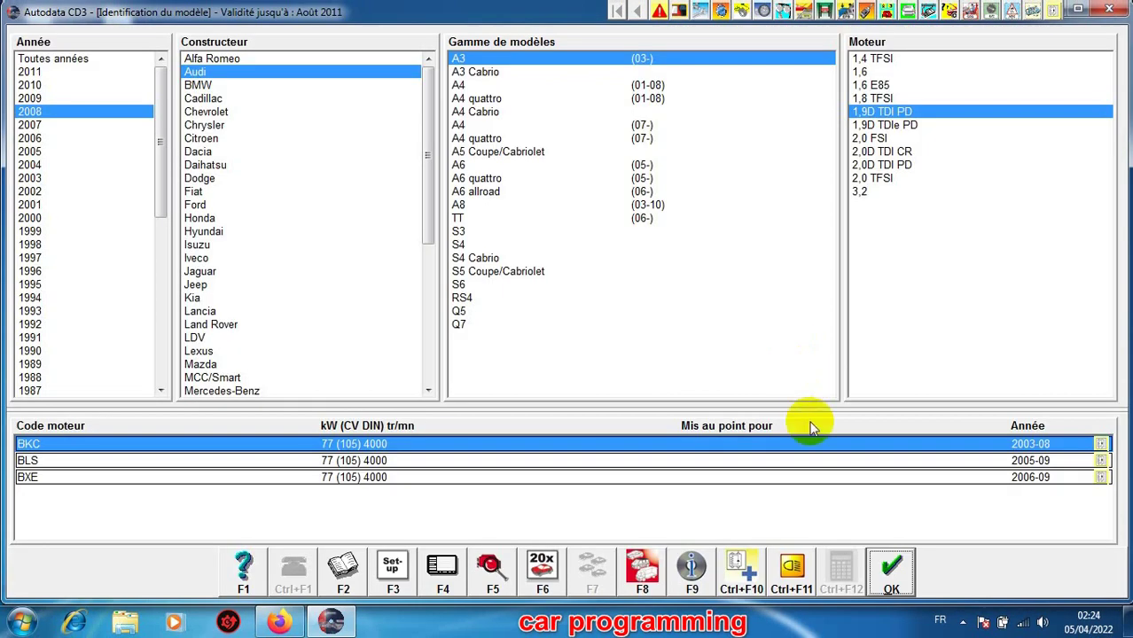
View the general components layout (Composants généraux) under component locations for the Audi A3, and return to the model identification
left_click(875, 558)
left_click(848, 514)
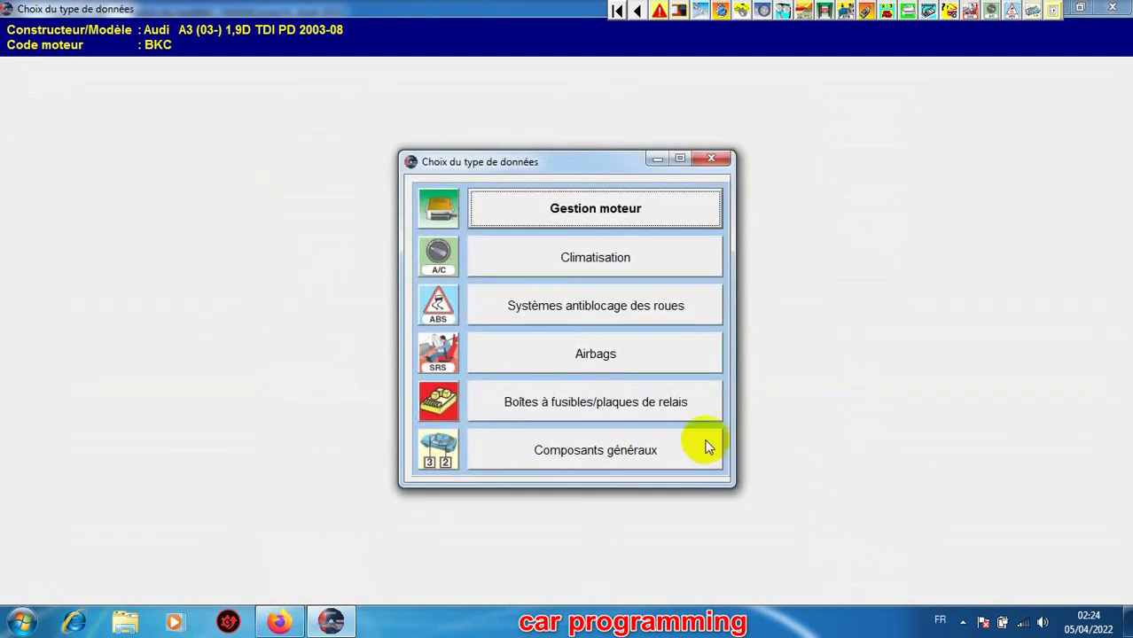
left_click(653, 453)
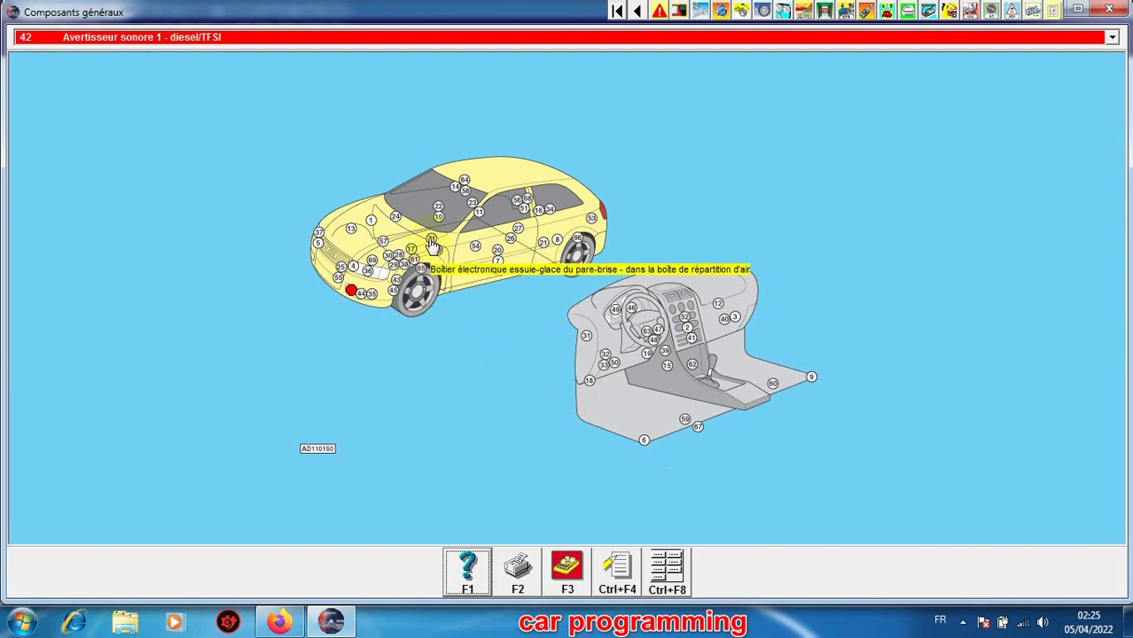
left_click(618, 12)
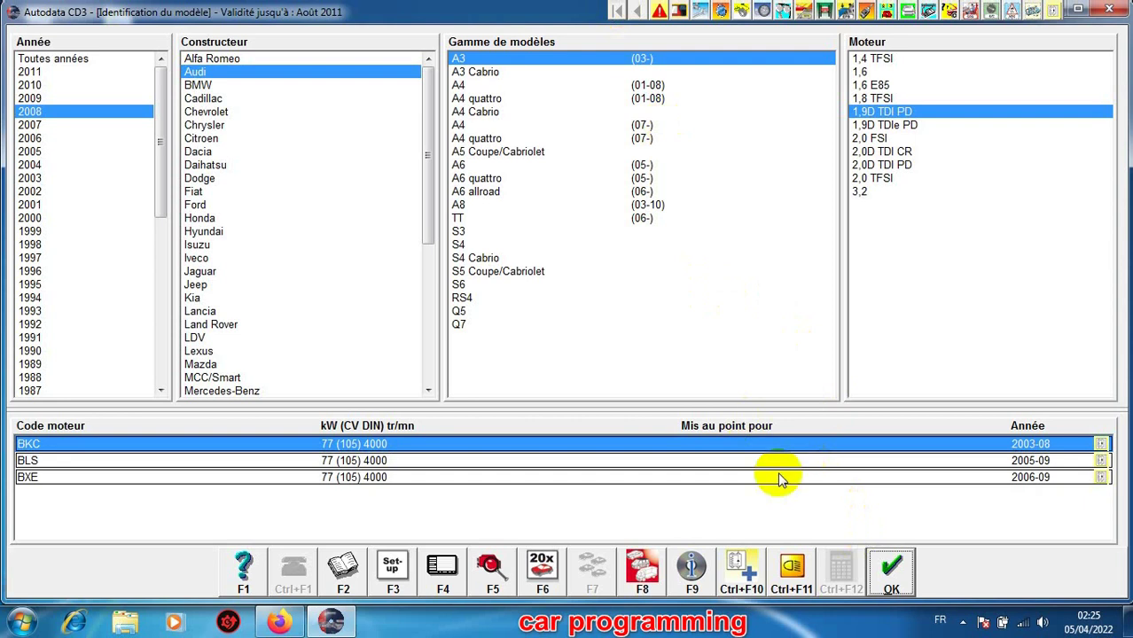
View the service indicator information (Indicateur de maintenance) for the Audi A3 with engine code BKC, and return to its data types
left_click(891, 575)
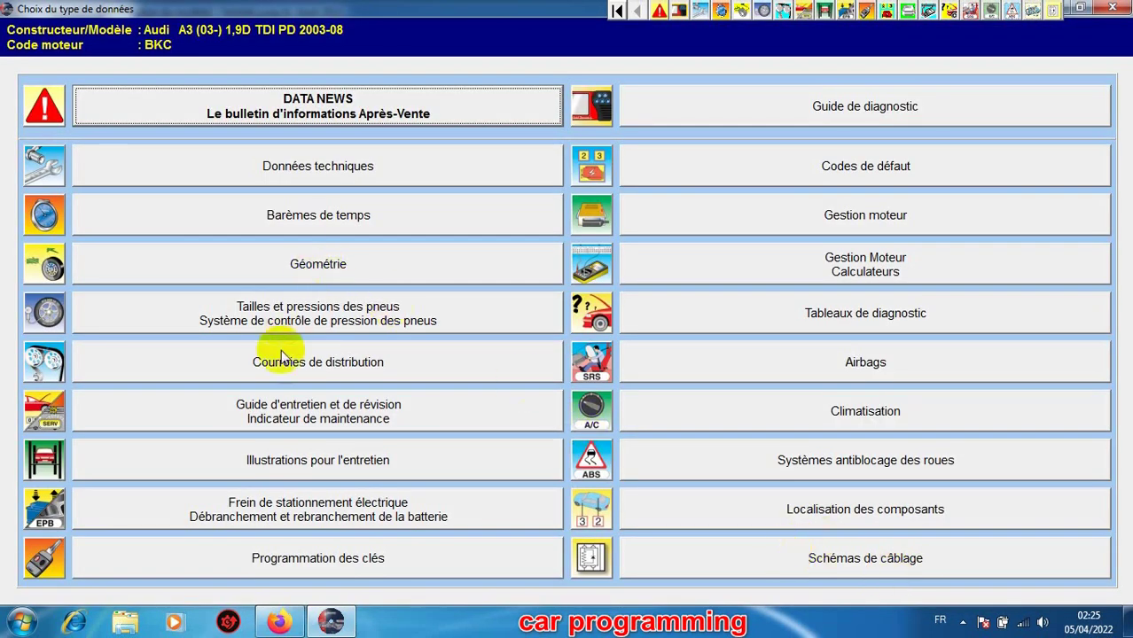
left_click(282, 422)
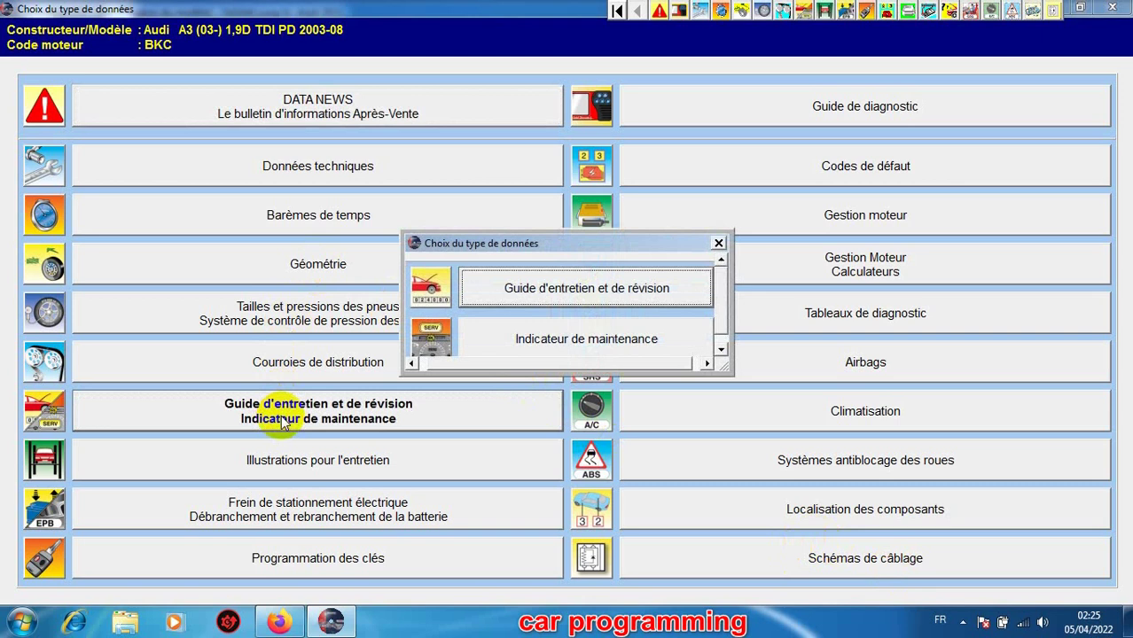
left_click(529, 339)
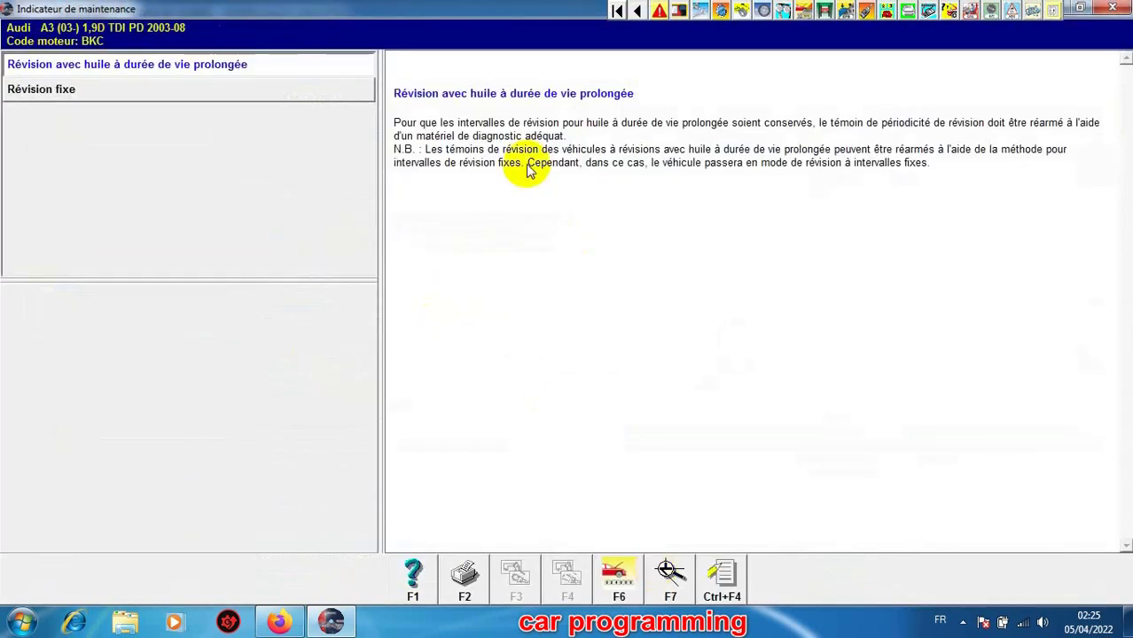
left_click(635, 12)
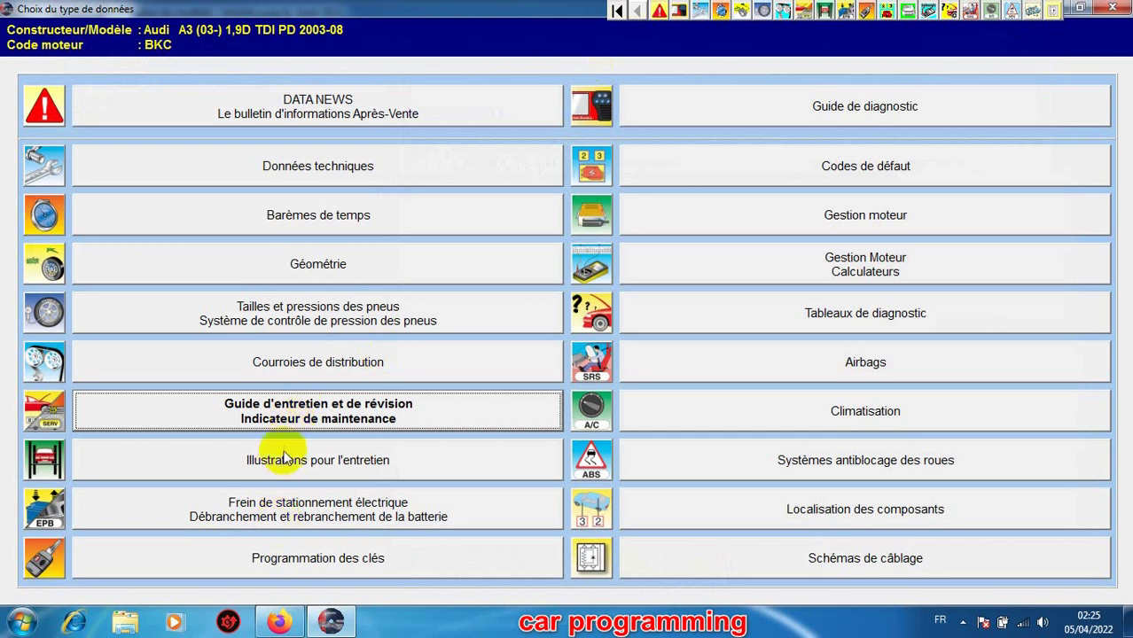
View the maintenance illustrations (Illustrations pour l'entretien) for the Audi A3 and return to the model identification
left_click(286, 456)
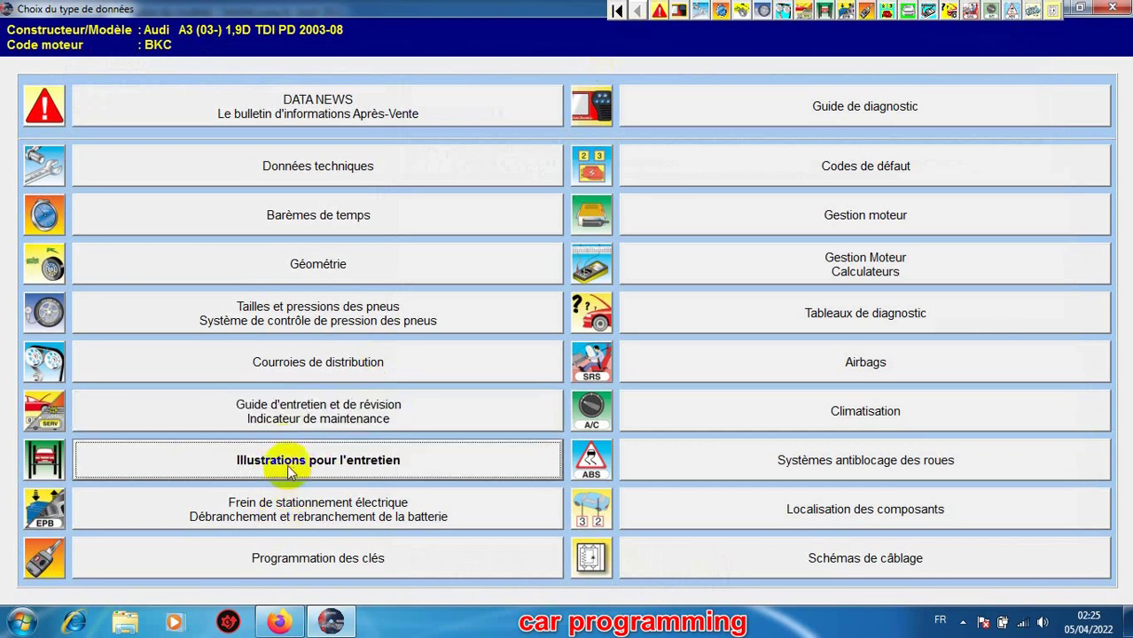
left_click(287, 464)
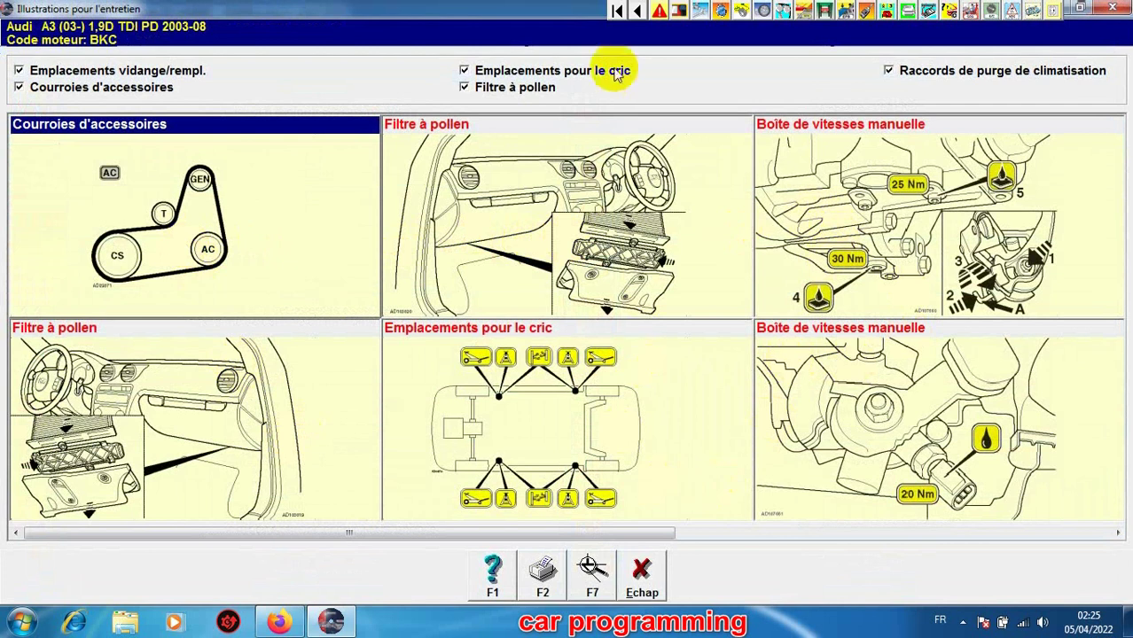
left_click(617, 12)
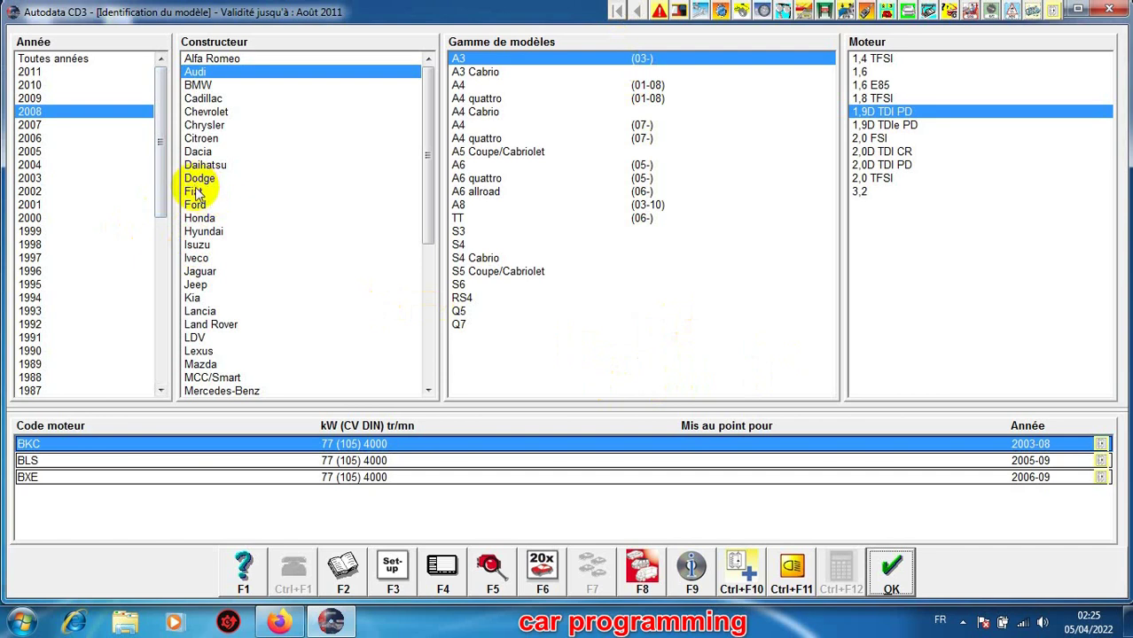
Identify the vehicle as a 2008 Citroen C4 Picasso/Grand Picasso with the 1,6D HDi engine, code 9HY (DV6TED4), and open its data types
left_click(201, 85)
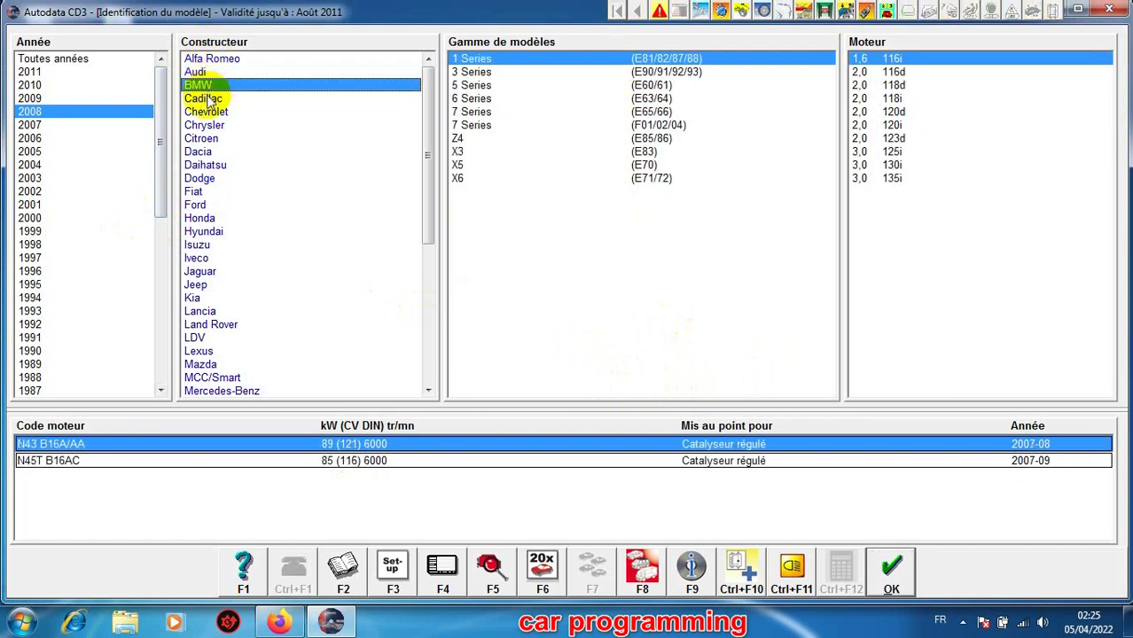
left_click(206, 99)
left_click(209, 126)
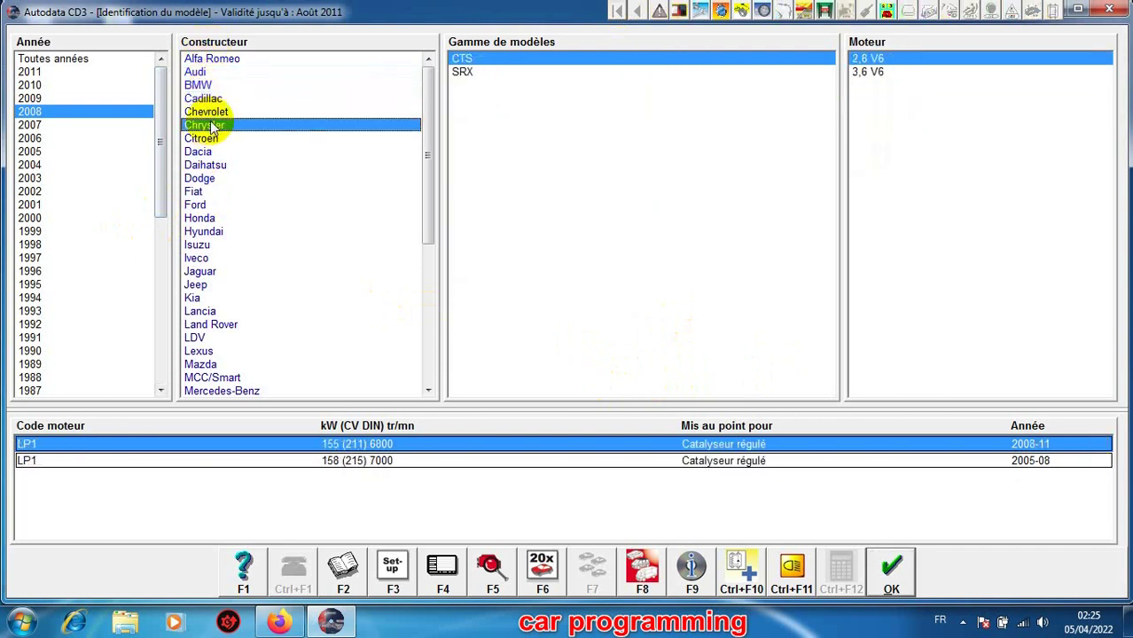
left_click(204, 139)
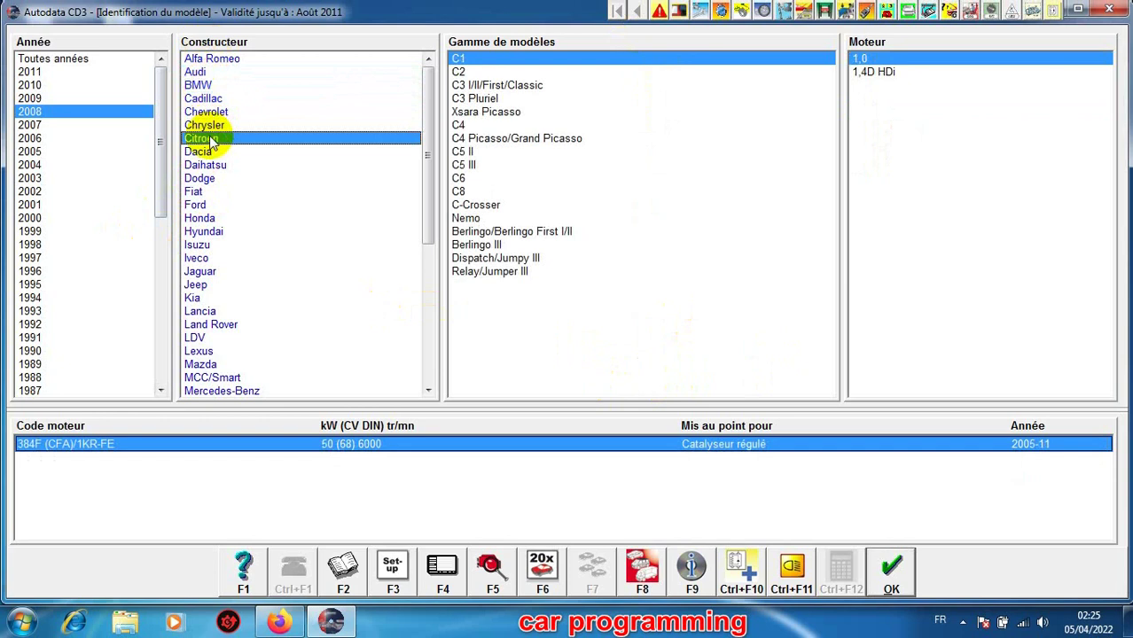
left_click(474, 140)
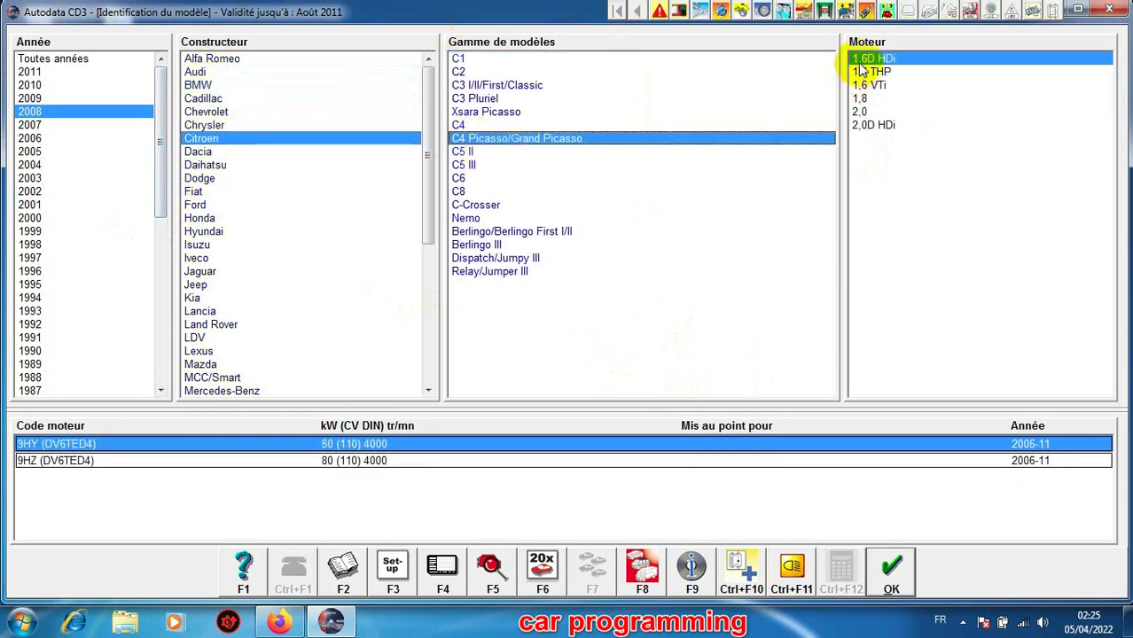
left_click(889, 585)
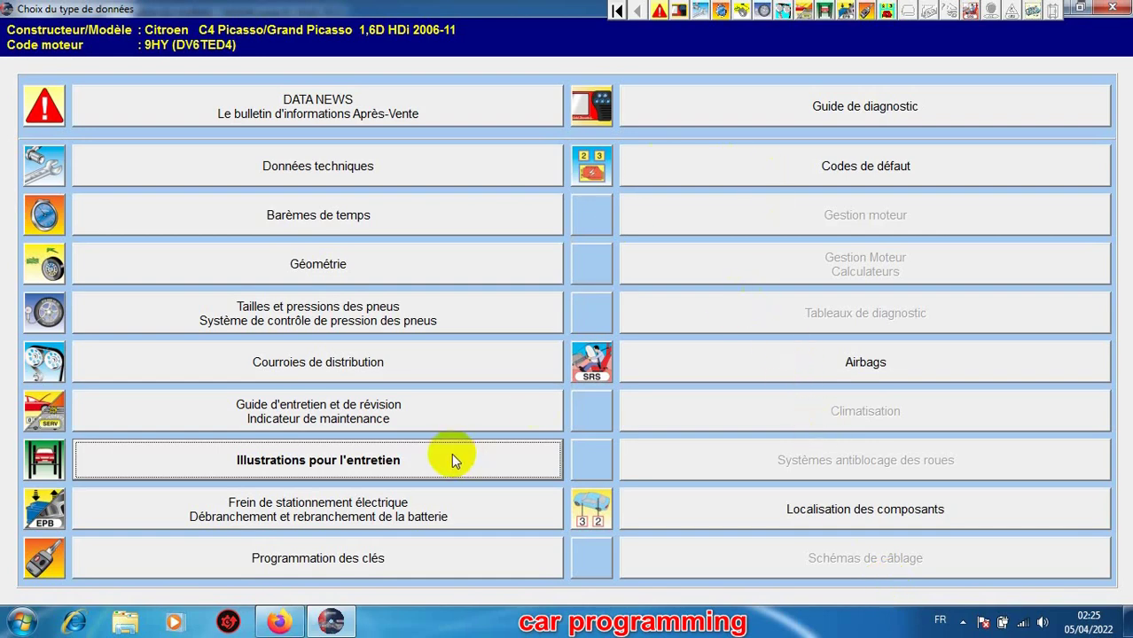
Request the timing belt data (Courroies de distribution) for the Citroen, choosing the variant Chaîne de distribution dans la culasse
left_click(290, 363)
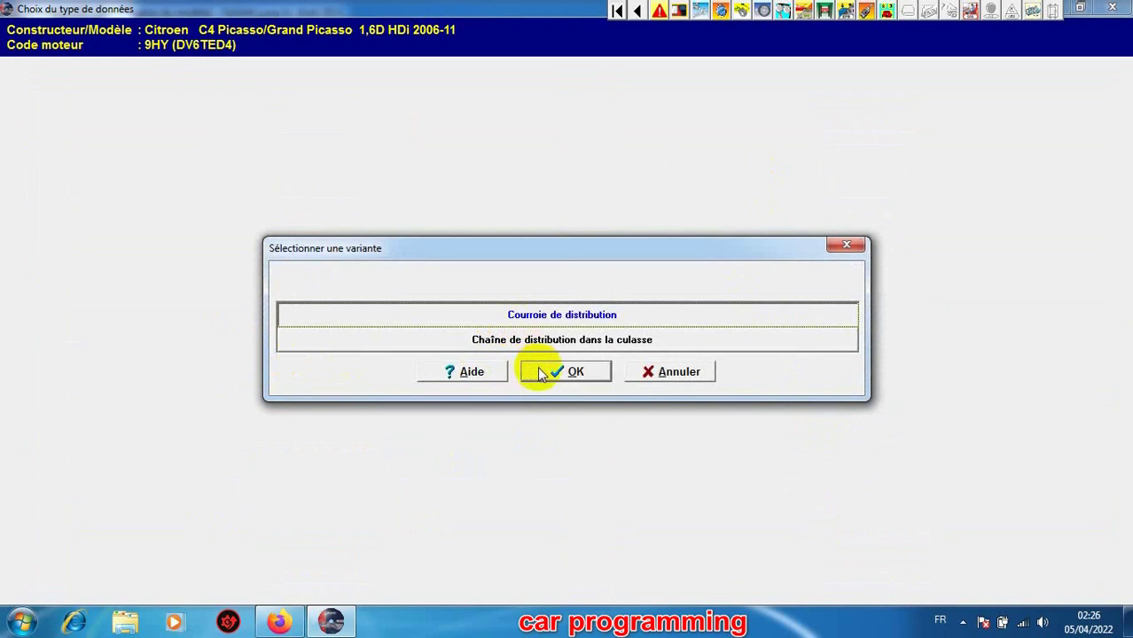
left_click(547, 344)
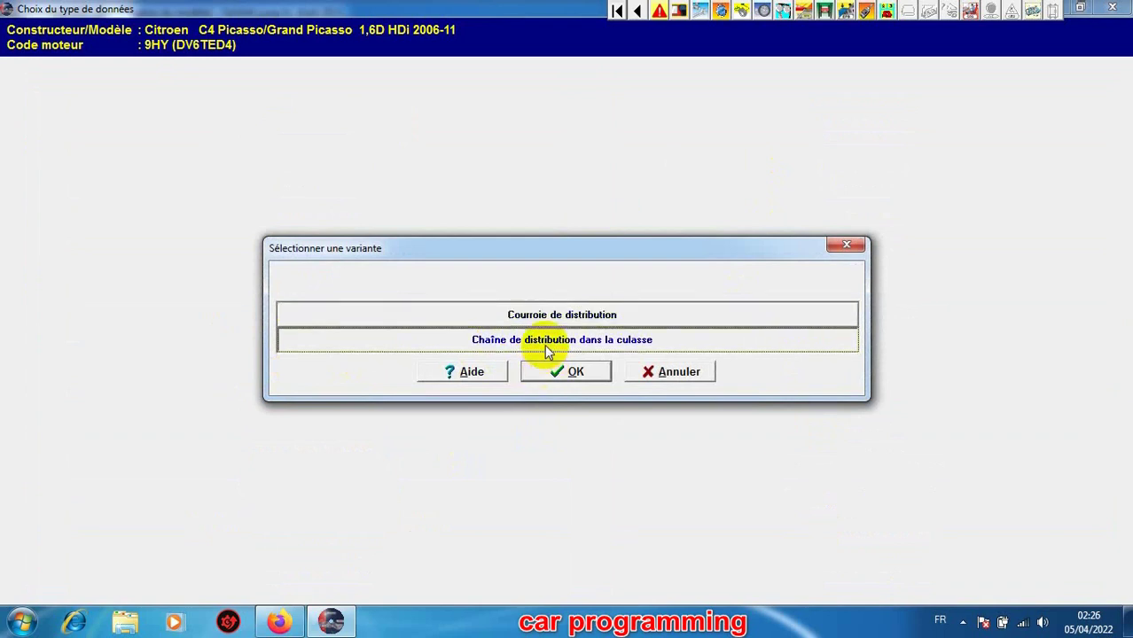
left_click(548, 371)
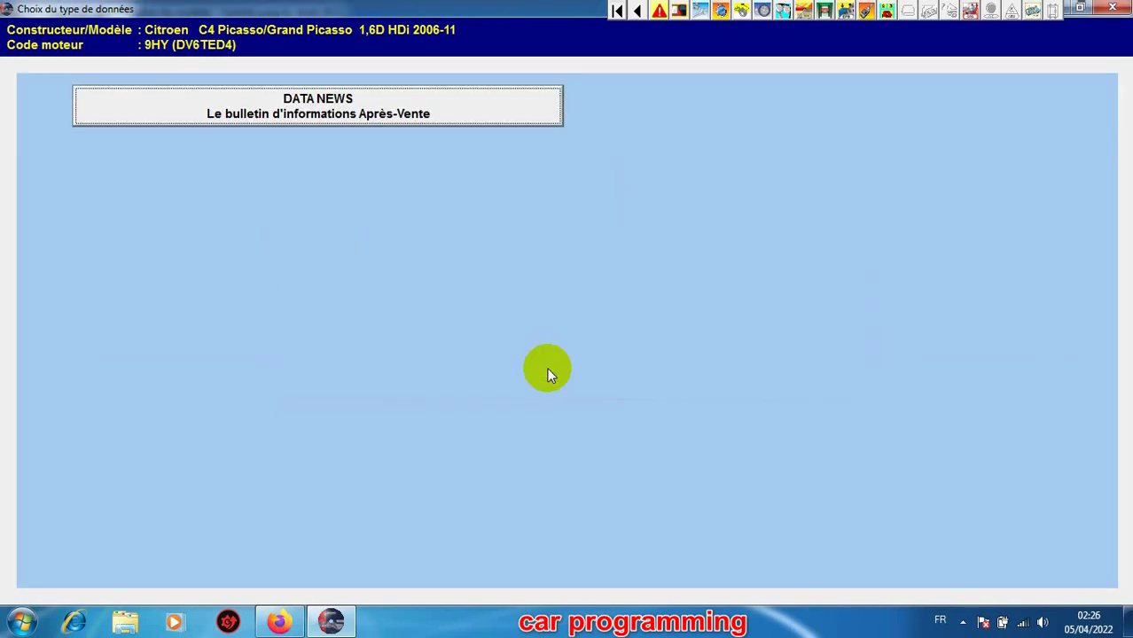